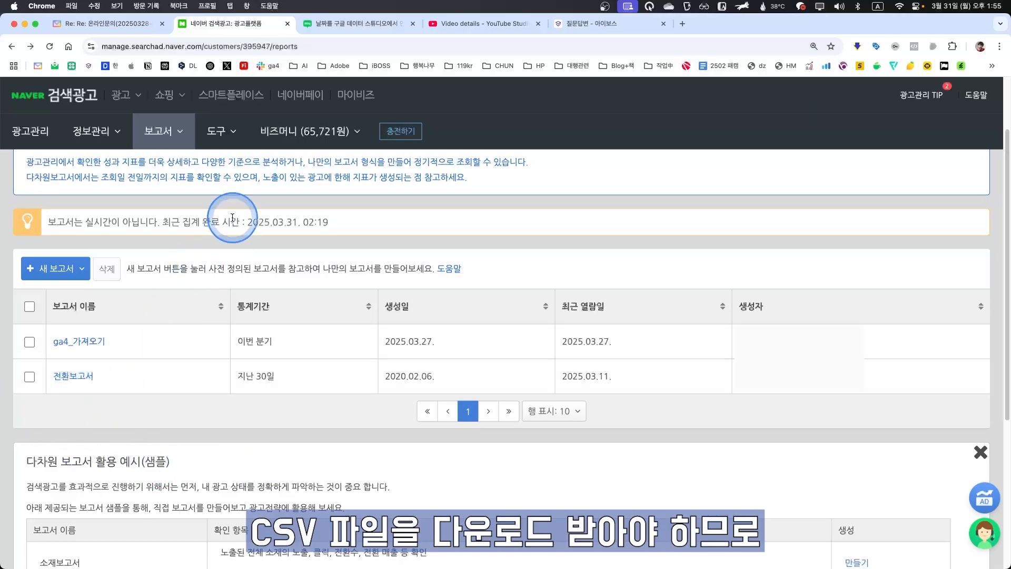
- Create a new basic account report (기본 > 계정) from the multidimensional reports page
click(162, 132)
click(197, 173)
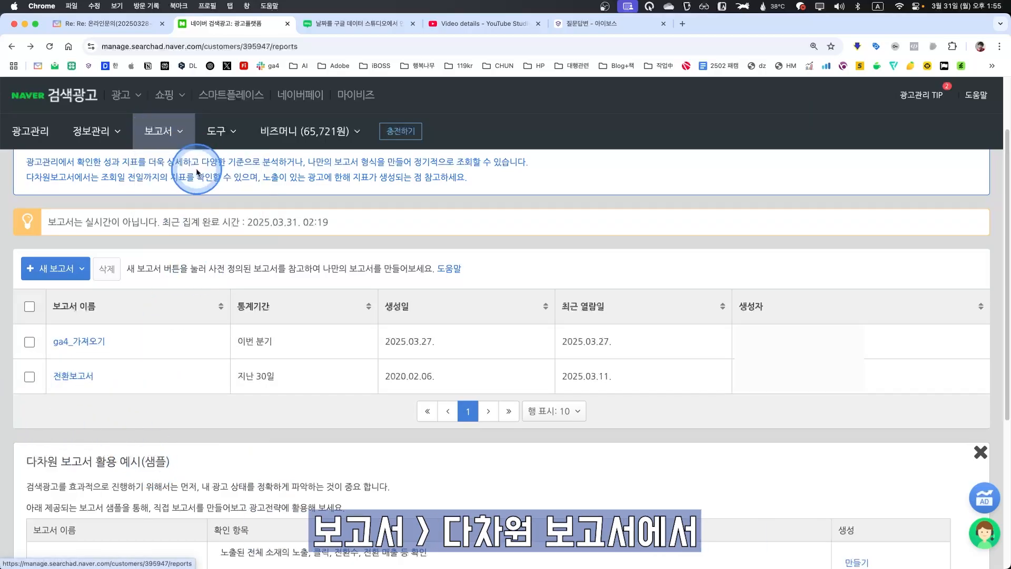
click(56, 268)
mouse_move(50, 295)
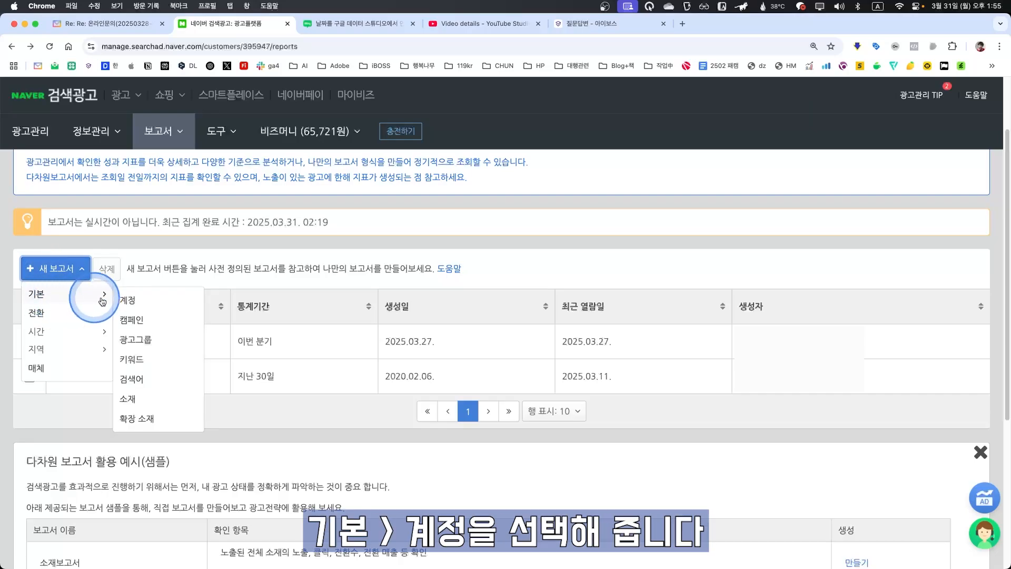
click(142, 302)
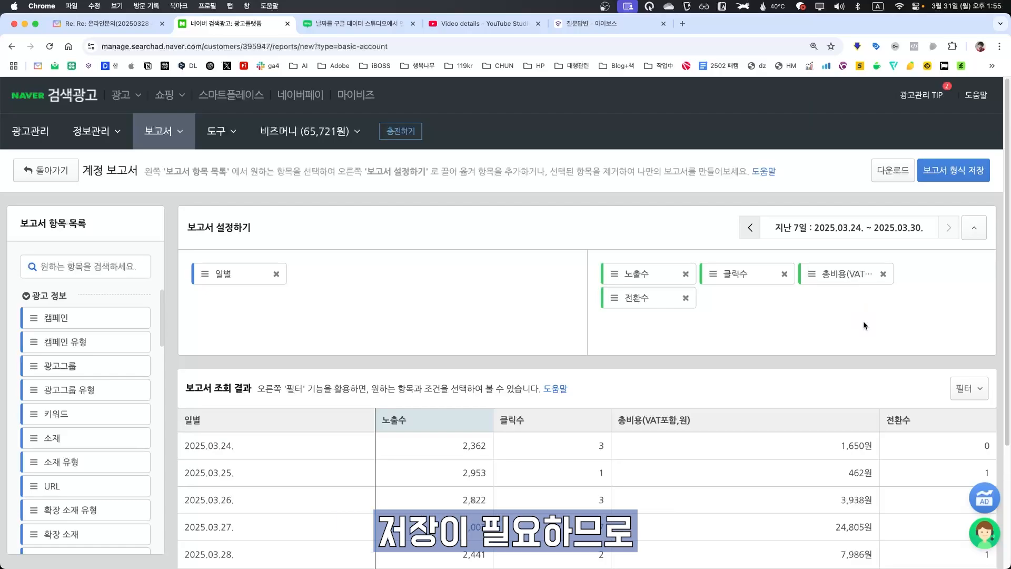
- Set the report period to the last 90 days (지난 90일) and save the report format as 루커스튜디오 보고서
click(878, 226)
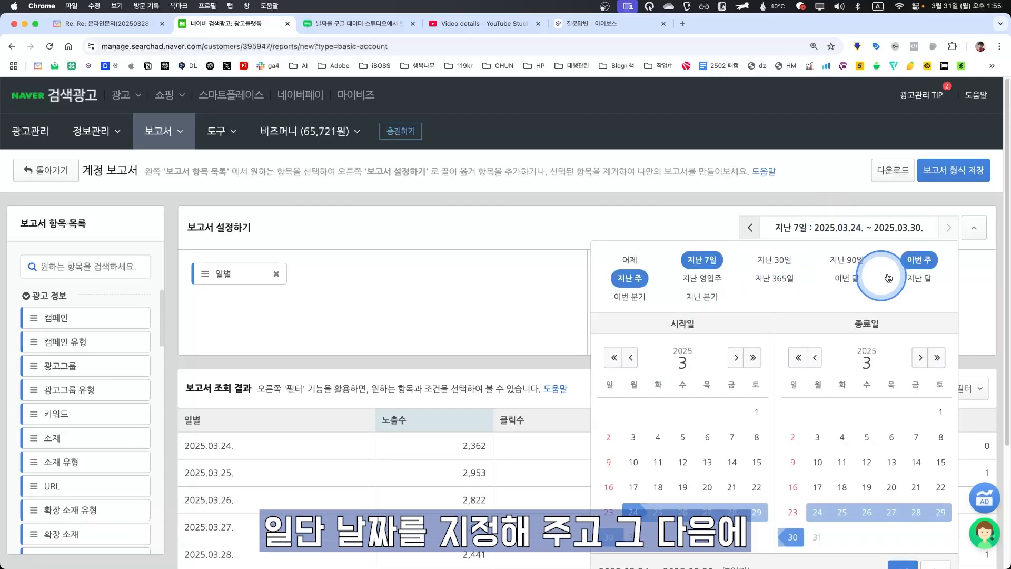
click(846, 261)
click(948, 180)
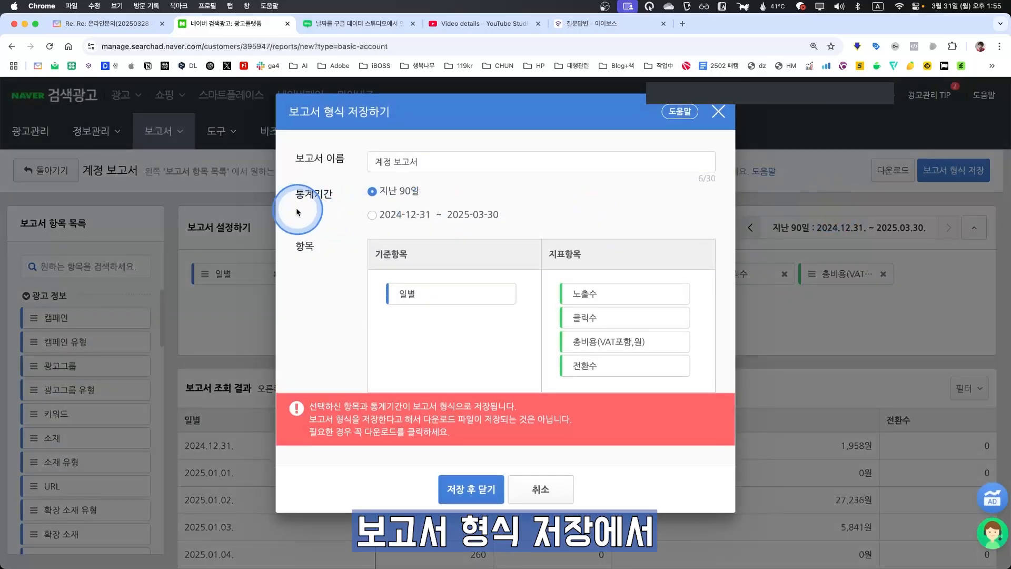
click(440, 158)
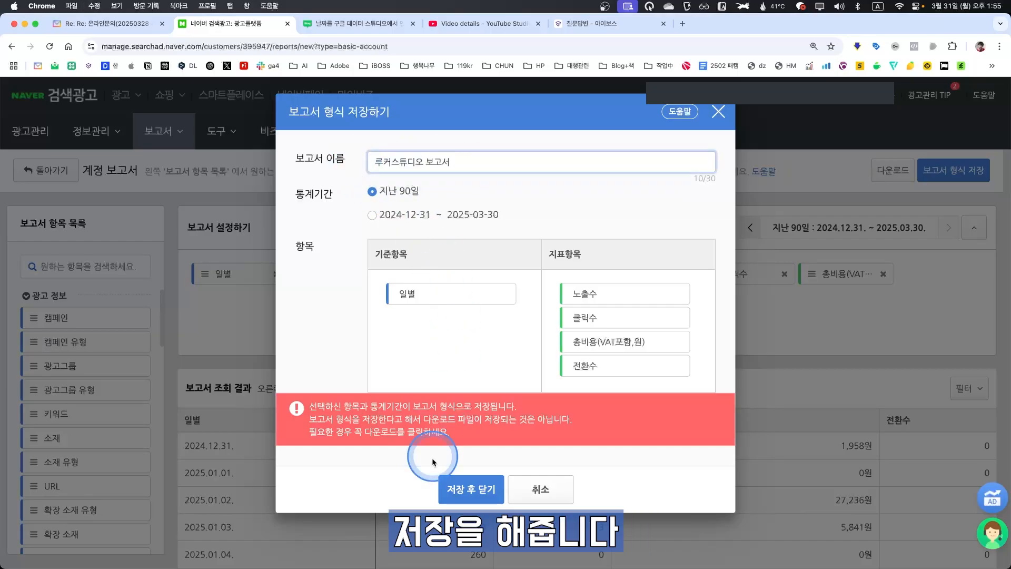
click(459, 485)
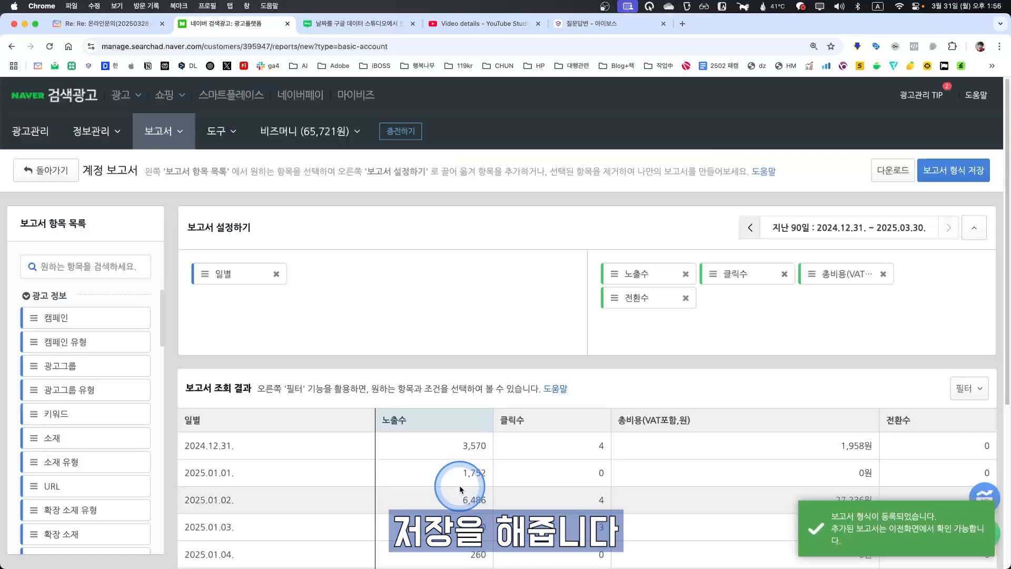
- Download the account report as a CSV file into the Downloads folder and open it in Excel
click(889, 174)
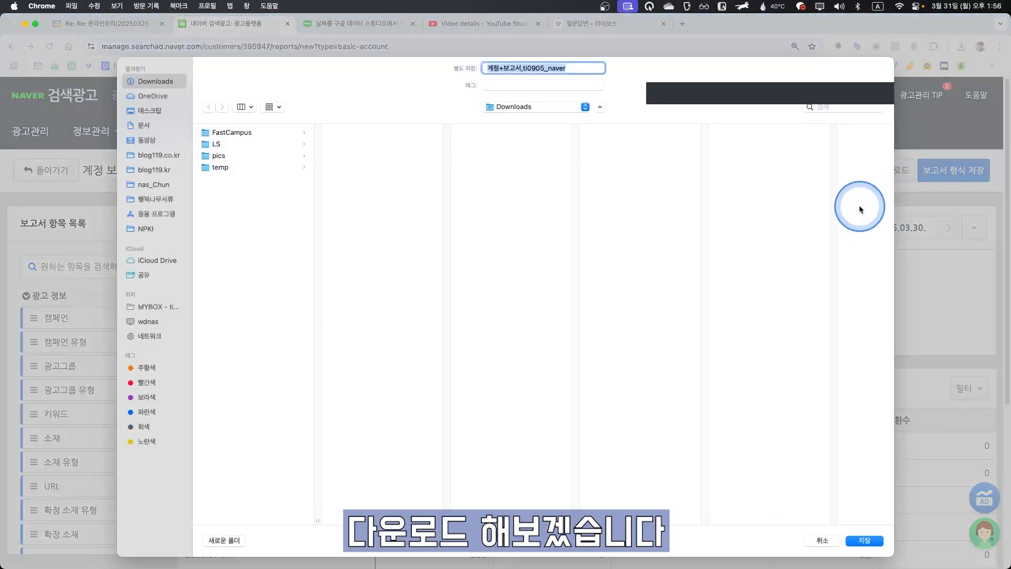
click(864, 541)
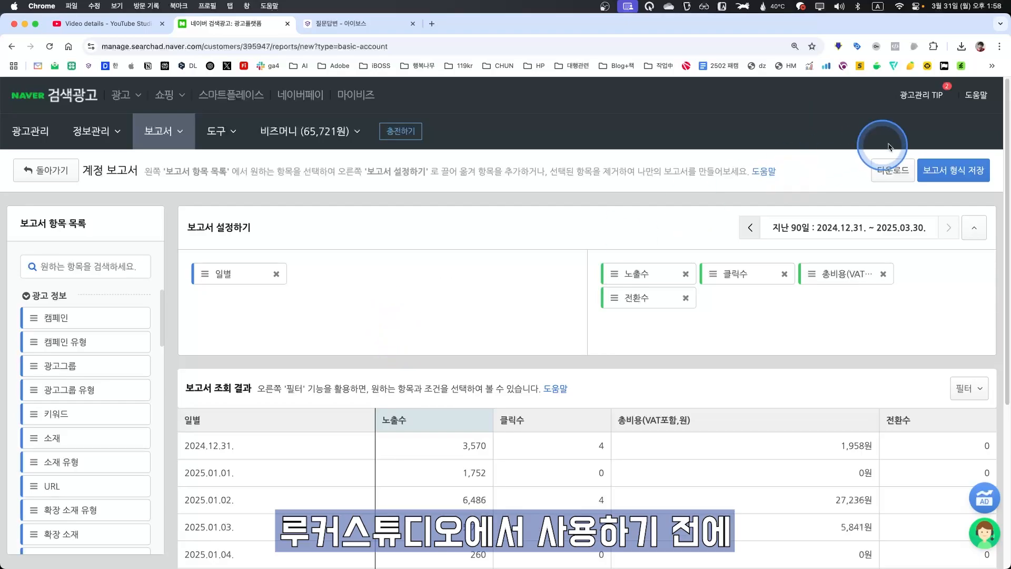
click(961, 46)
click(934, 100)
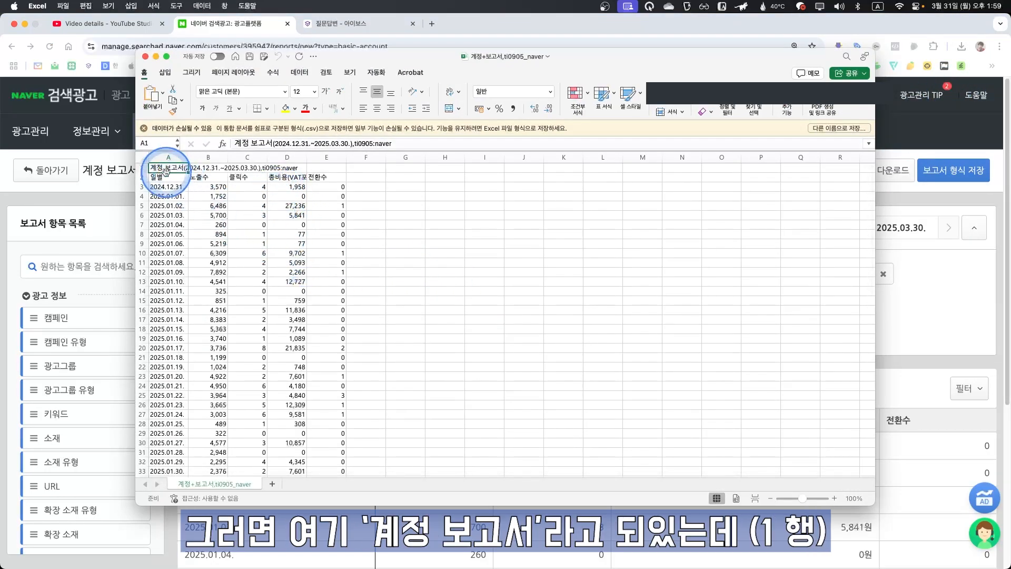
- Delete row 1 with the report title above the column headers, and close the CSV workbook with the change saved
right_click(141, 167)
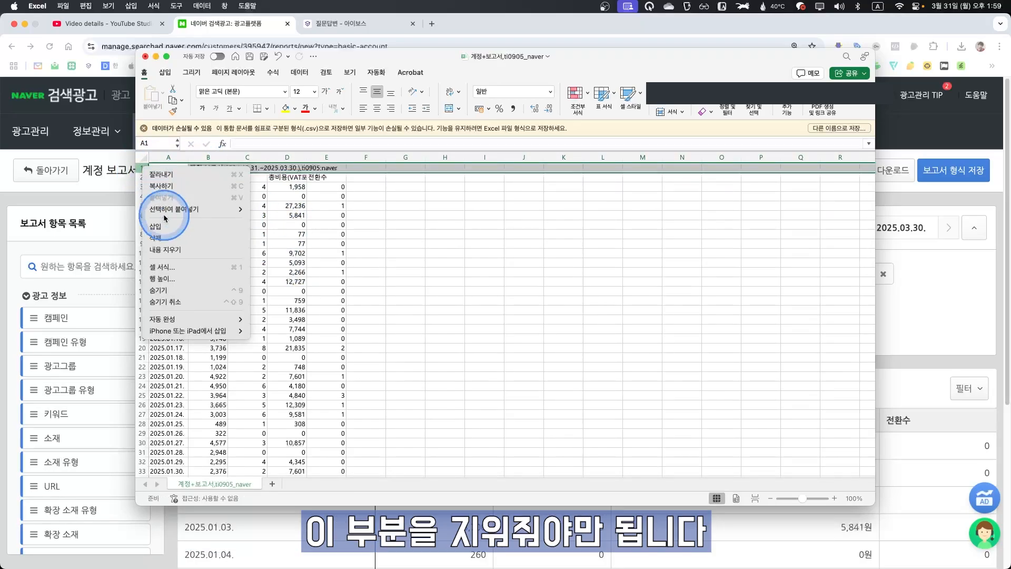
click(155, 238)
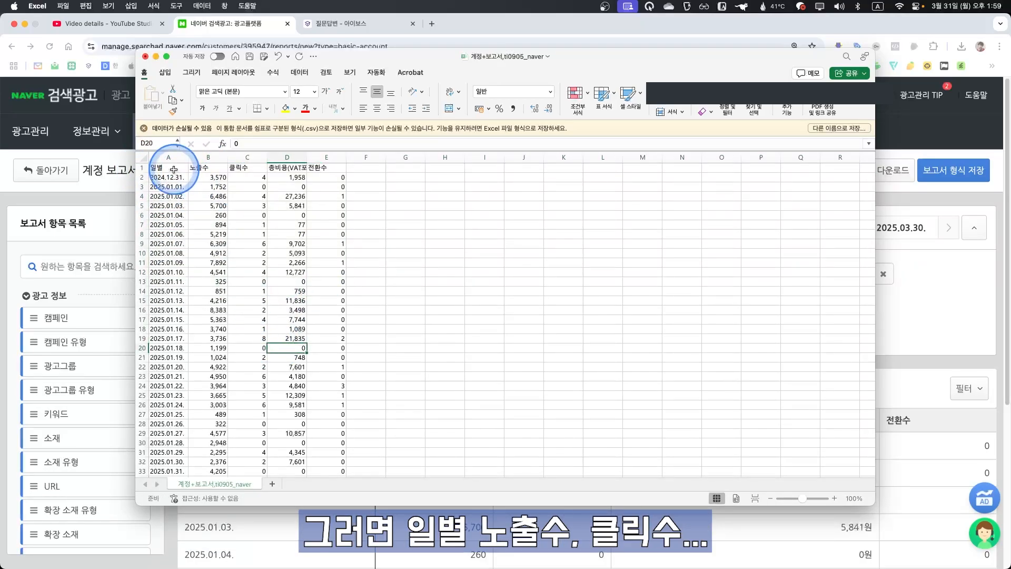
drag(158, 169, 341, 241)
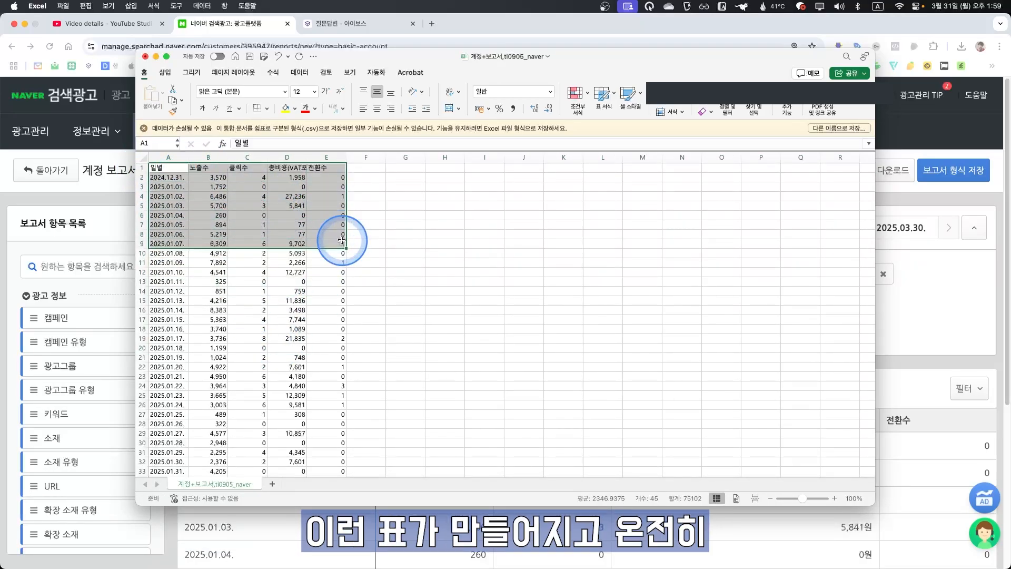
click(145, 56)
click(506, 298)
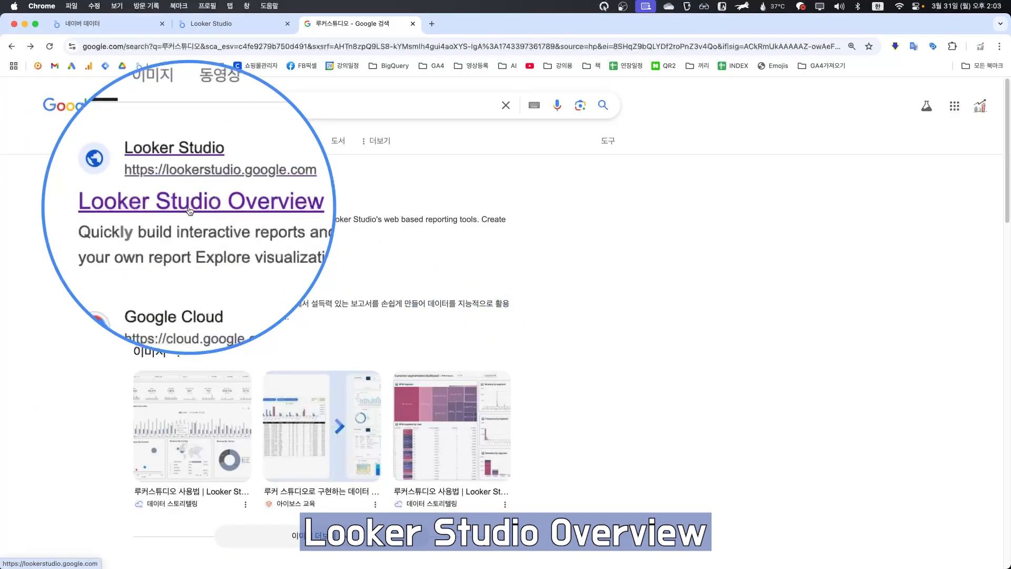
- Switch to Looker Studio from the Google search results and create a blank report
click(187, 204)
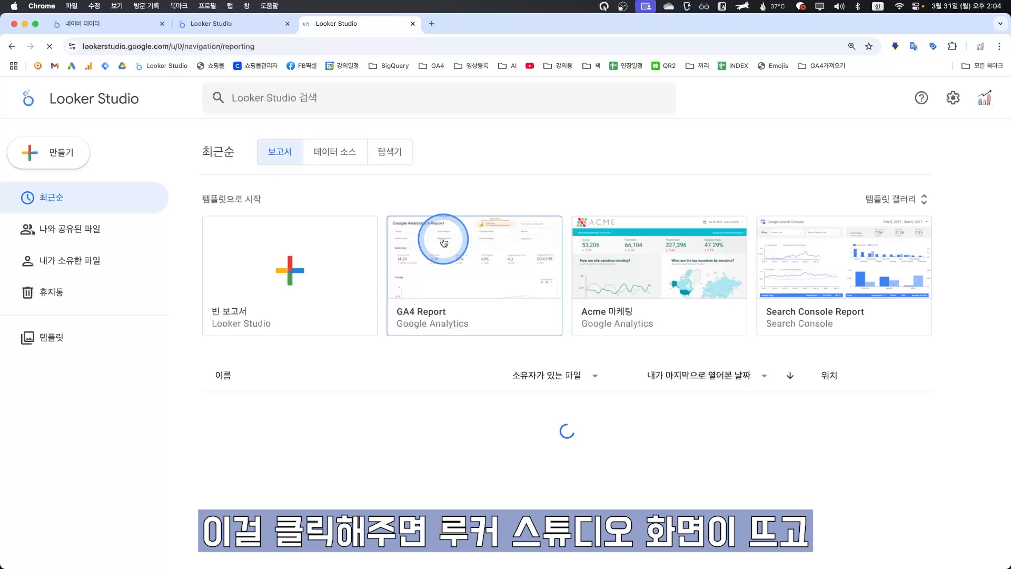
click(287, 282)
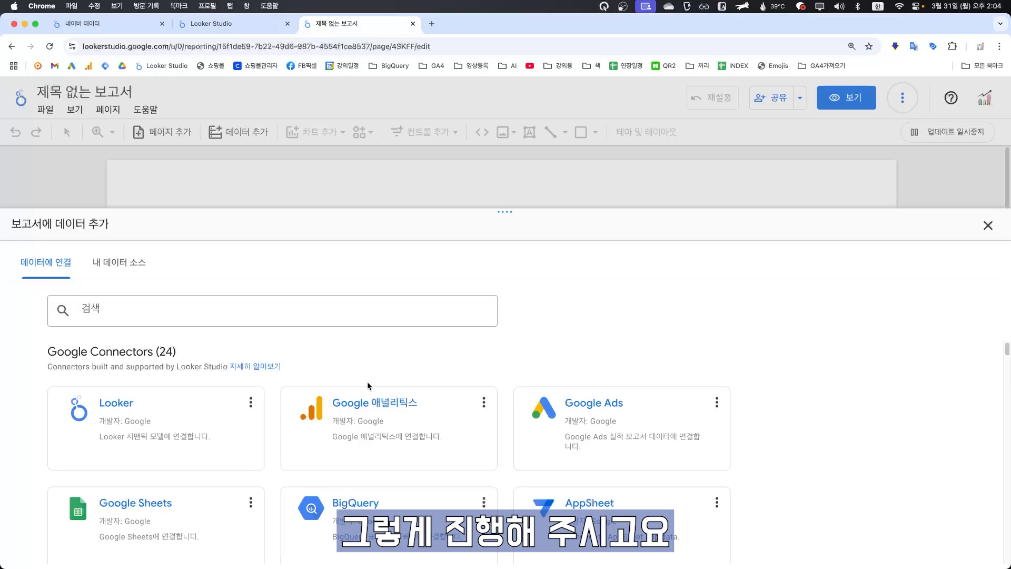
click(367, 382)
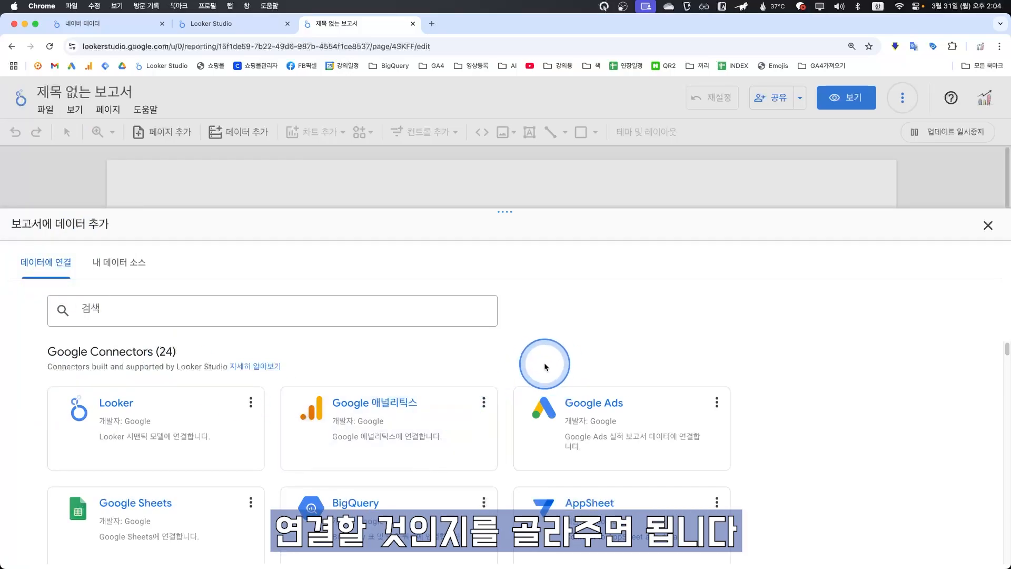
- Upload the cleaned account report CSV from Downloads through the CSV 파일 업로드 connector and add it to the report
scroll(605, 392, down, 2)
scroll(609, 395, down, 1)
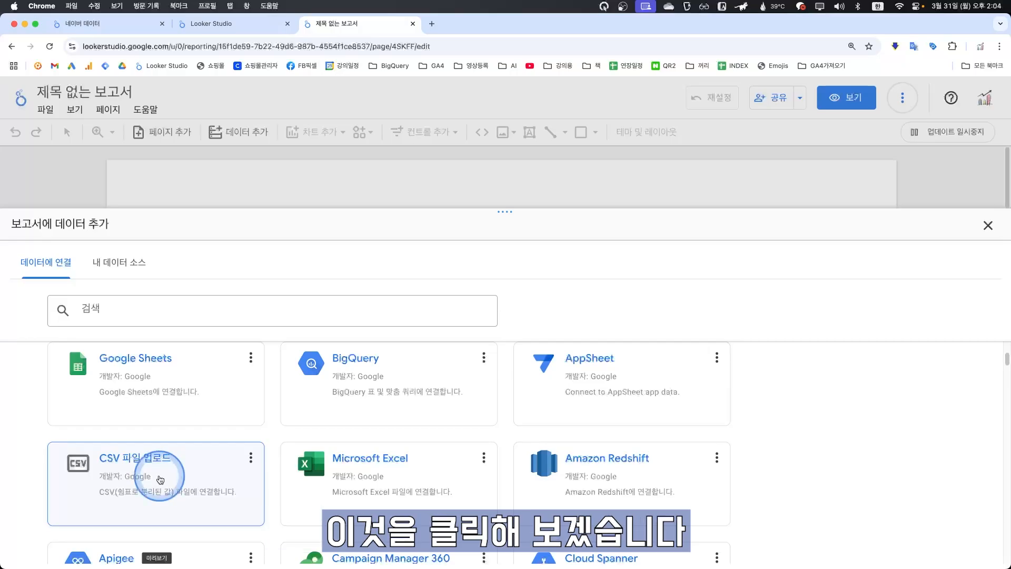
click(159, 477)
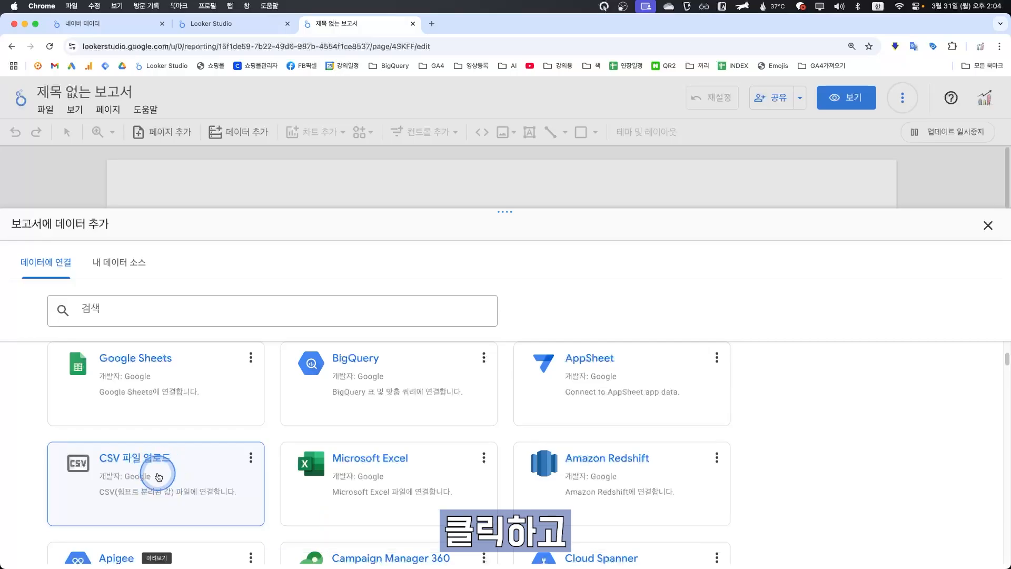
click(606, 503)
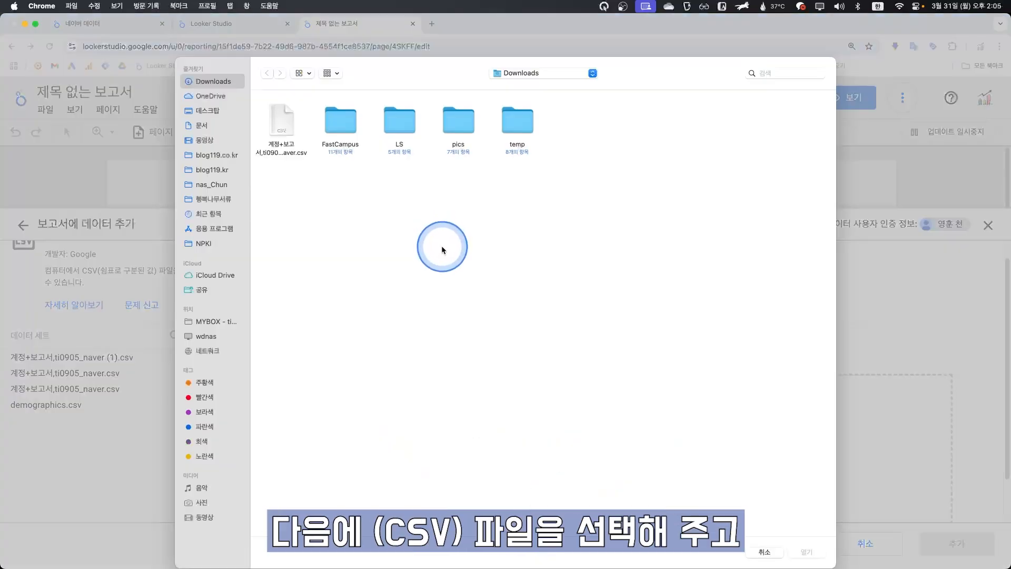
click(283, 121)
click(804, 551)
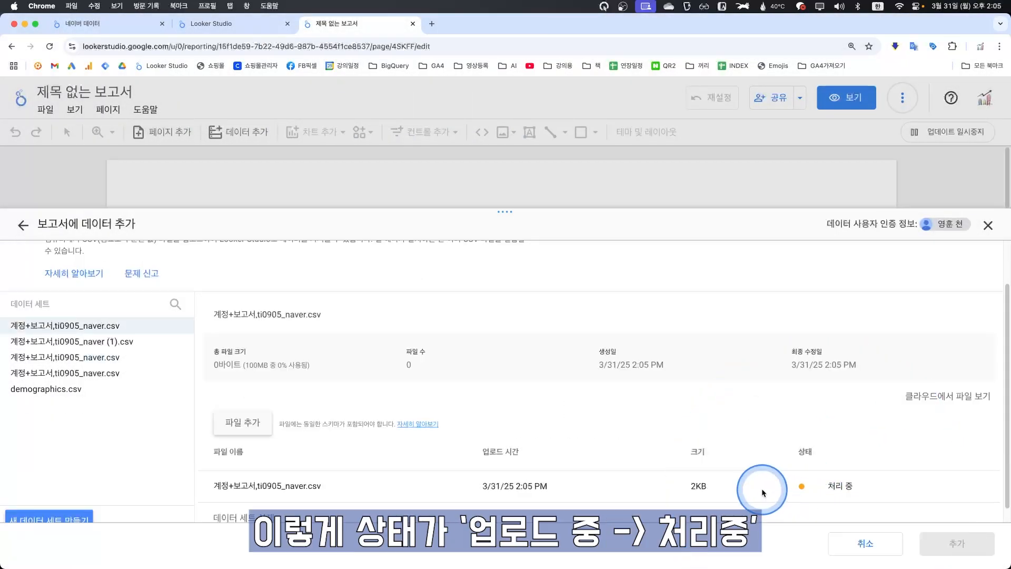
scroll(820, 486, down, 1)
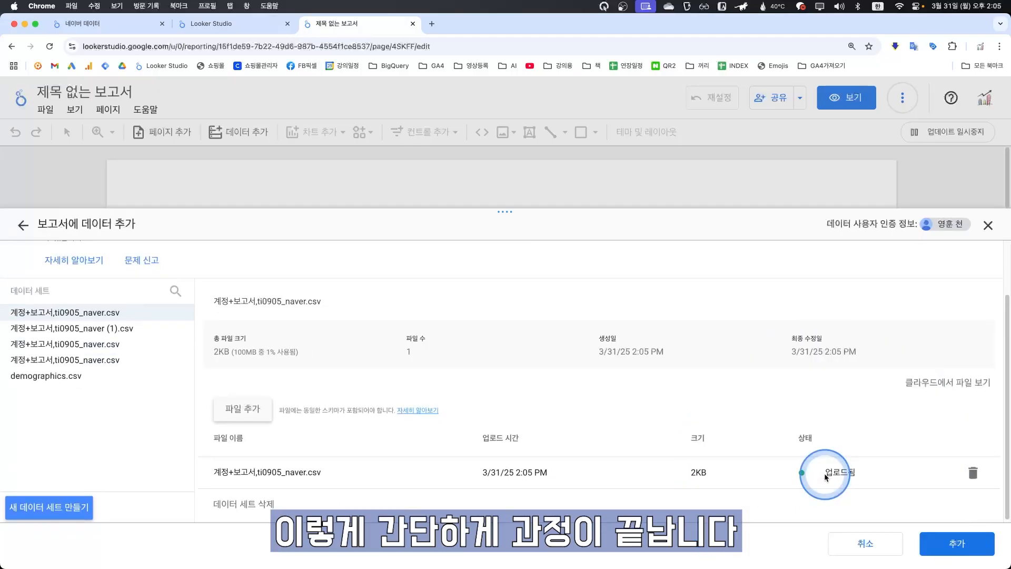
click(950, 542)
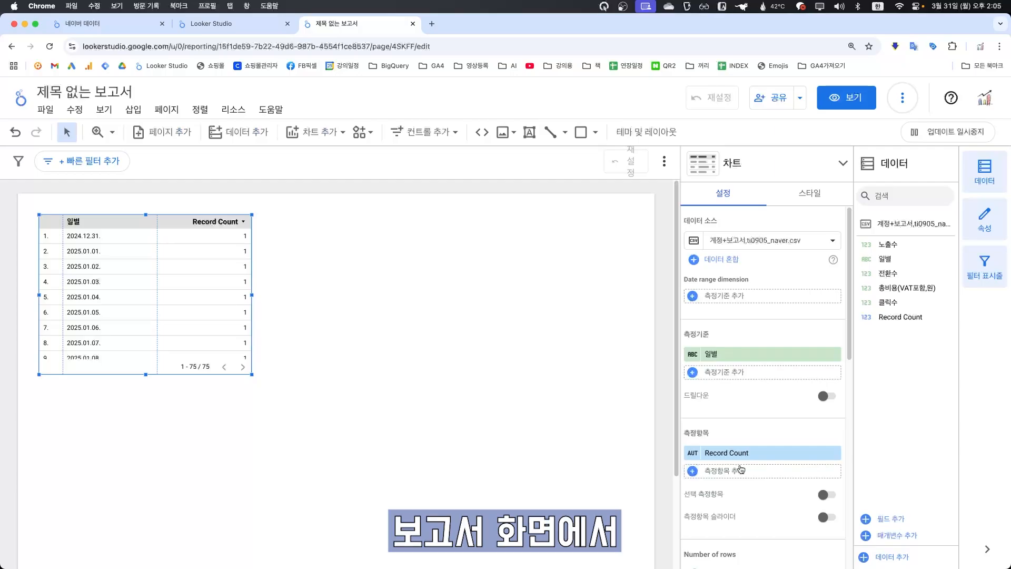
- Rename the report as 네이버 데이터
click(361, 371)
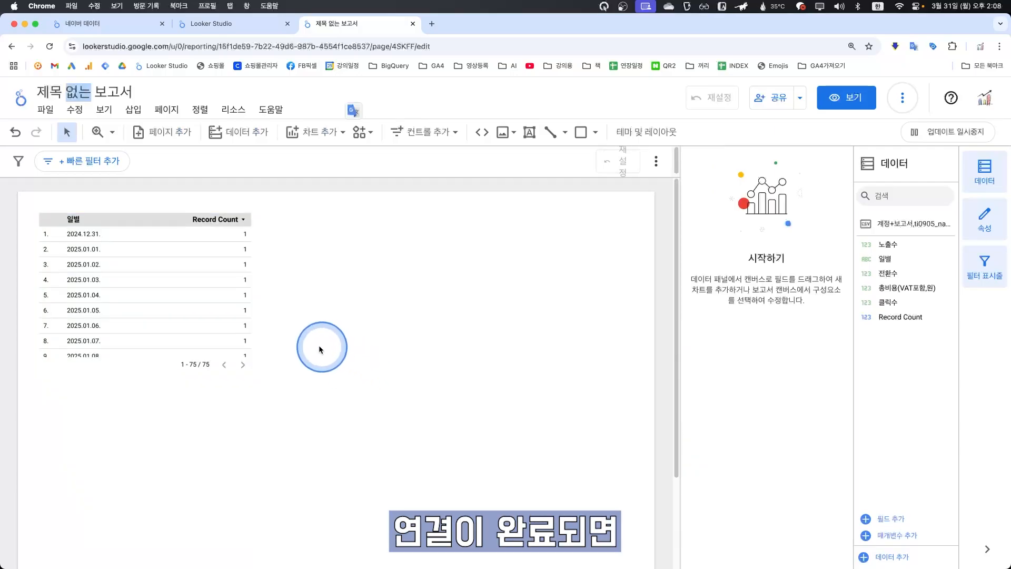
click(153, 287)
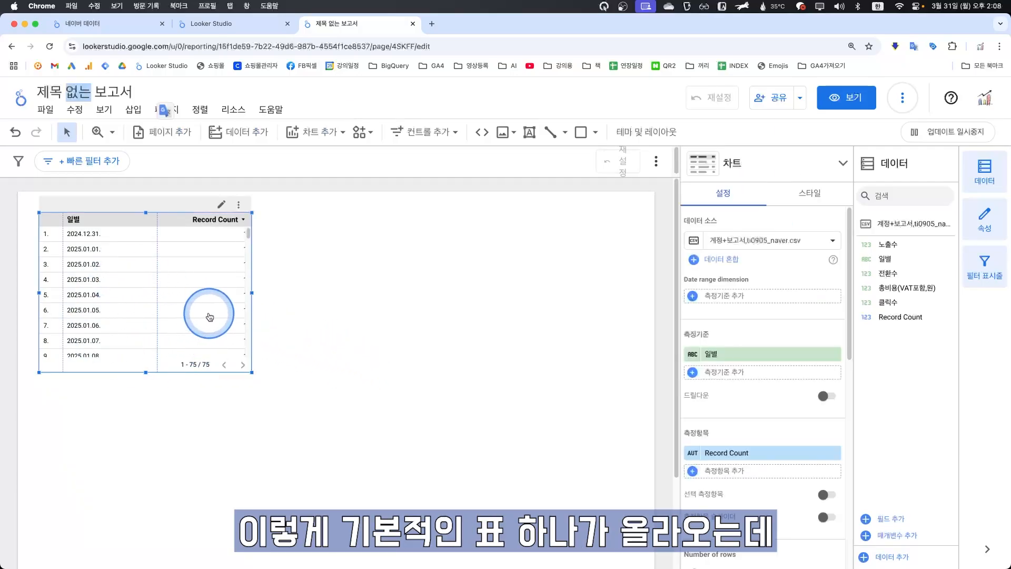
click(91, 89)
text(네이버 데이터)
click(327, 232)
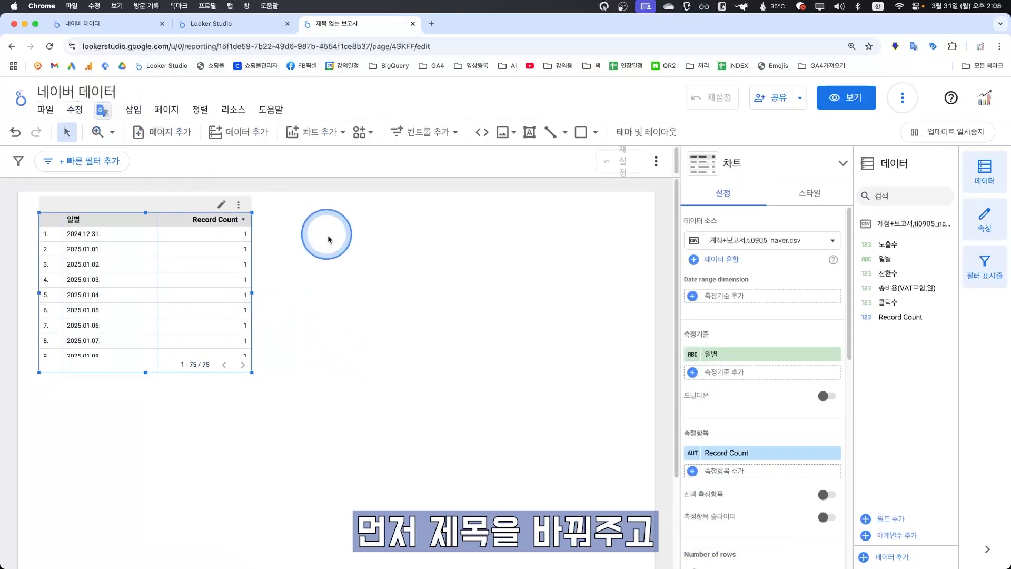
- Replace the table's Record Count metric with 노출수, 클릭수, 총비용(VAT포함,원) and 전환수
click(173, 293)
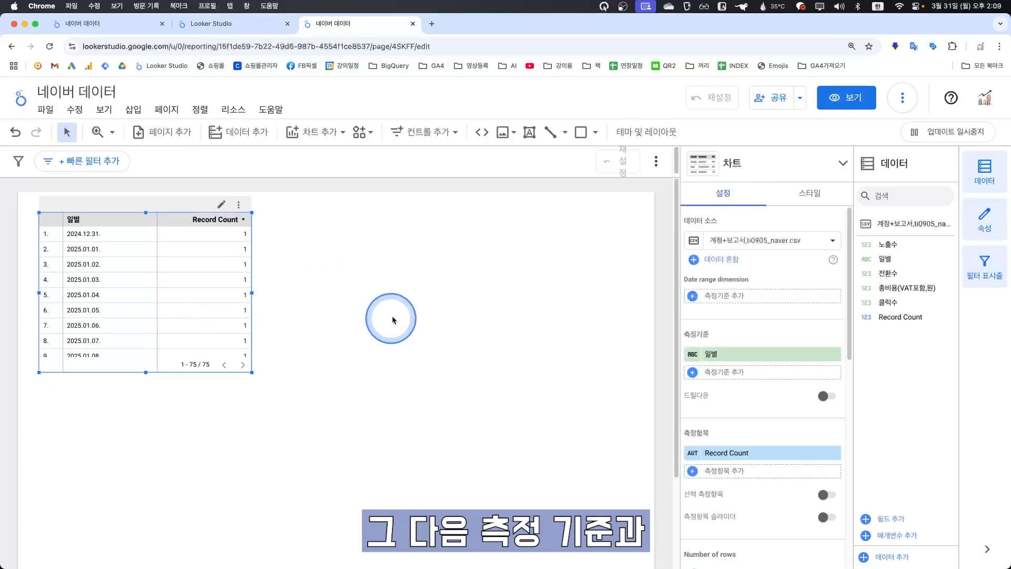
scroll(769, 301, down, 3)
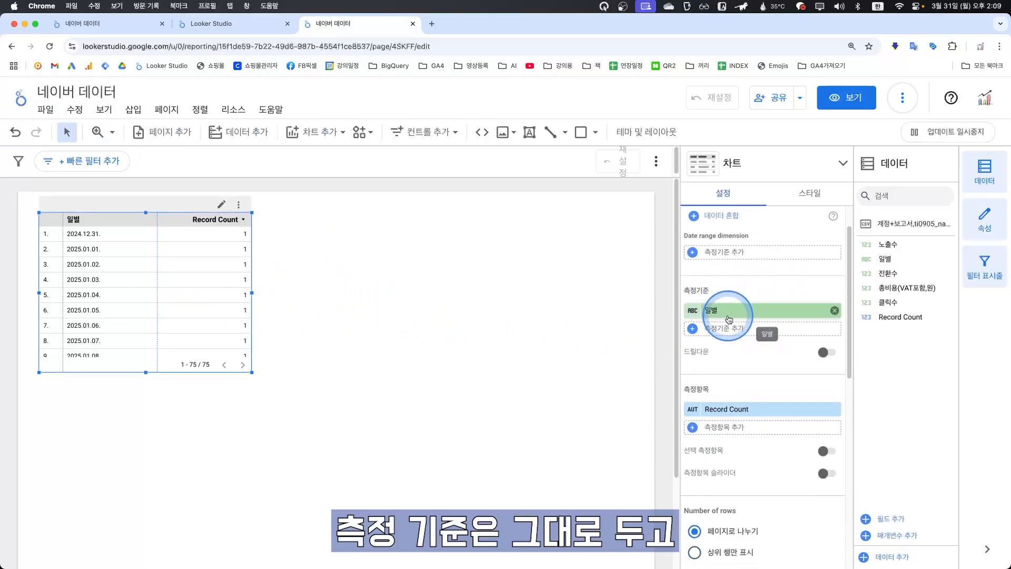
scroll(744, 384, down, 1)
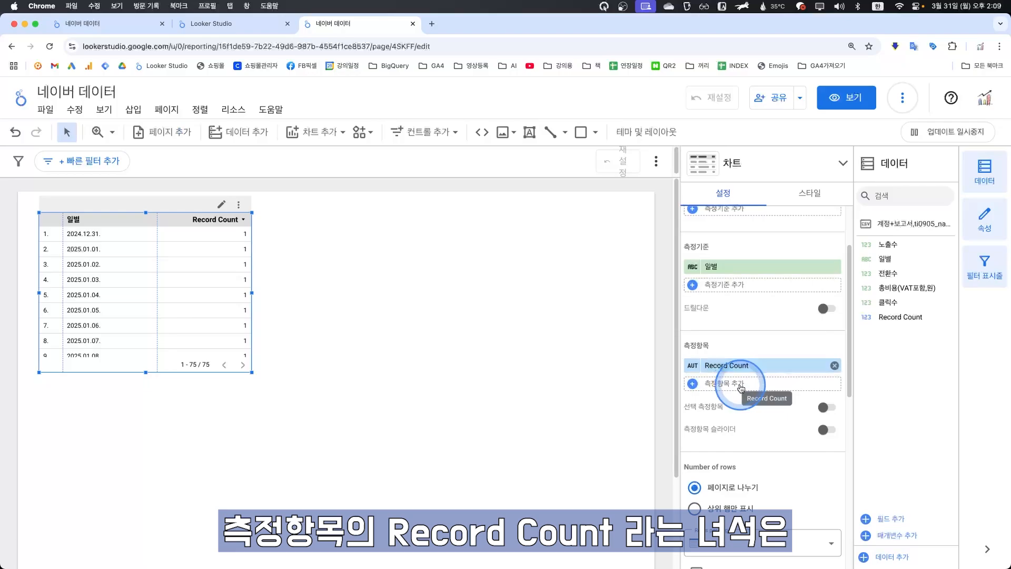
click(833, 365)
drag(888, 244, 759, 365)
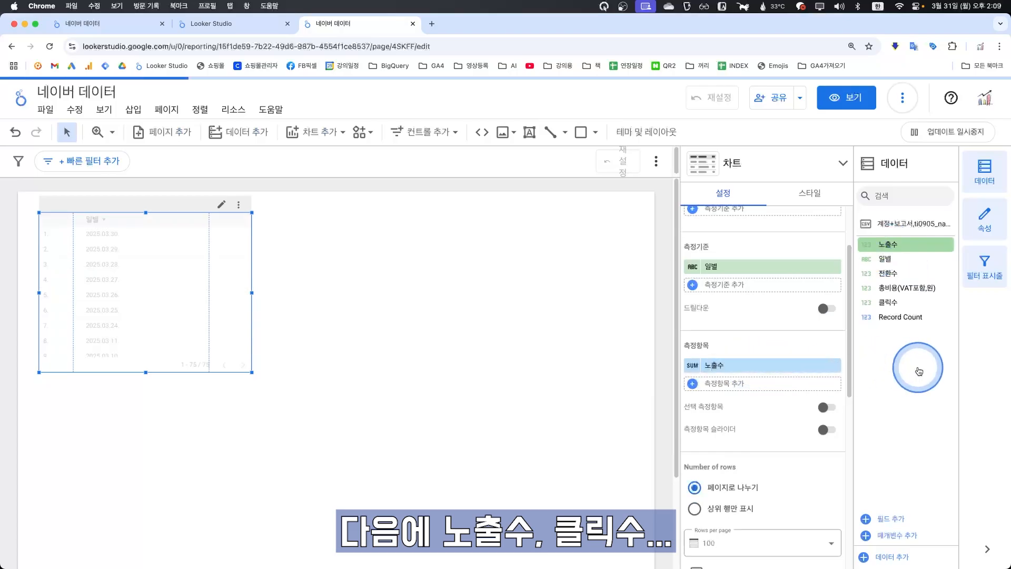
drag(895, 302, 764, 384)
drag(919, 273, 768, 404)
drag(908, 290, 756, 412)
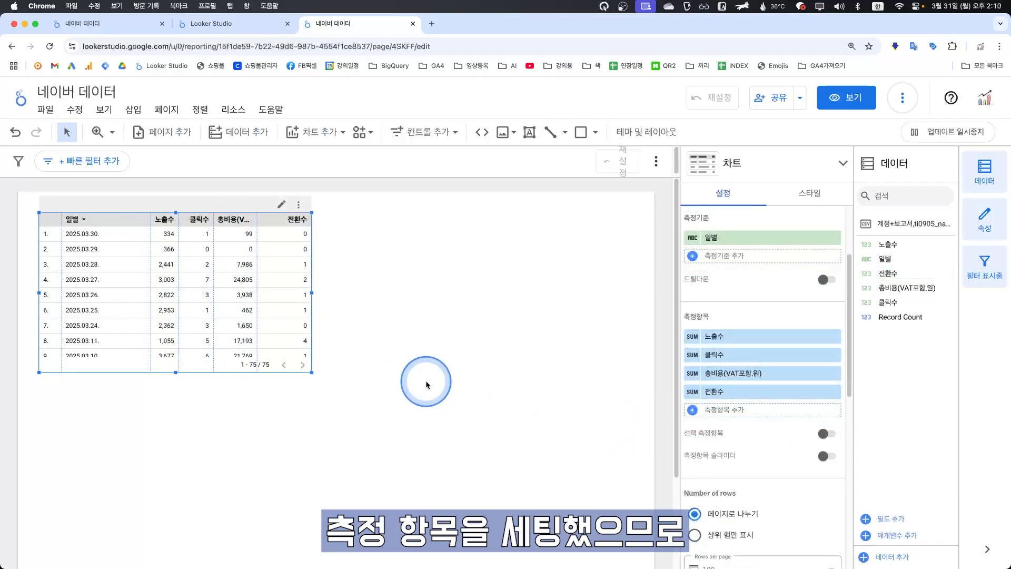
- Add a date range control (기간 컨트롤) to the canvas beside the table
click(424, 132)
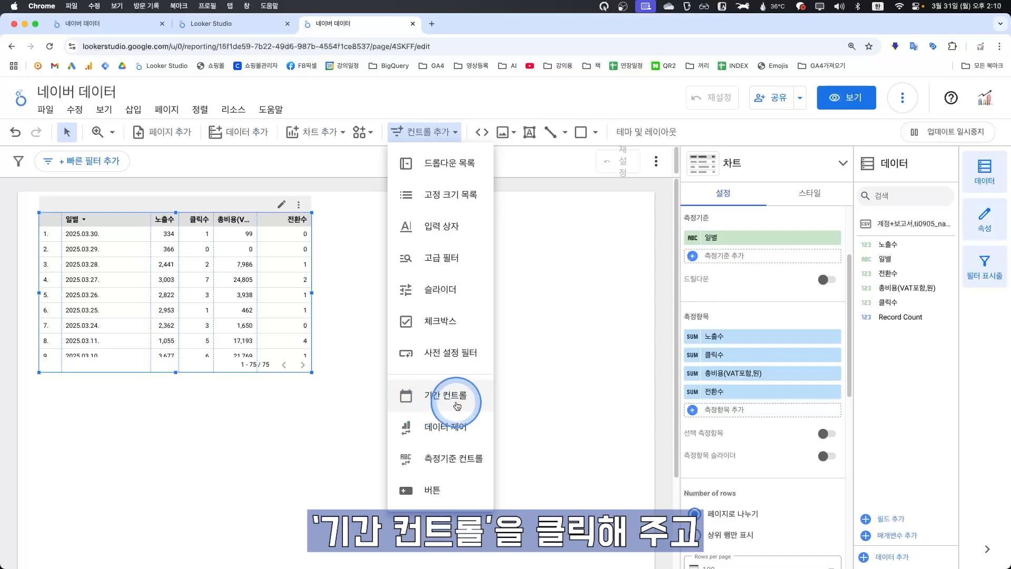
click(427, 395)
click(353, 212)
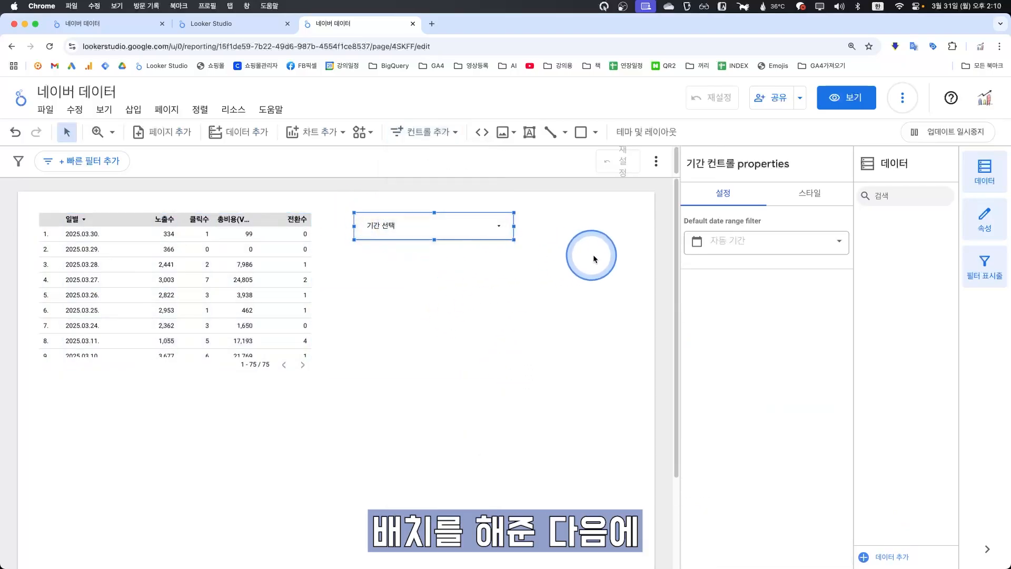
- Set the date range control's default period to the last 7 days (지난 7일) and apply it
click(738, 244)
click(811, 253)
mouse_move(835, 441)
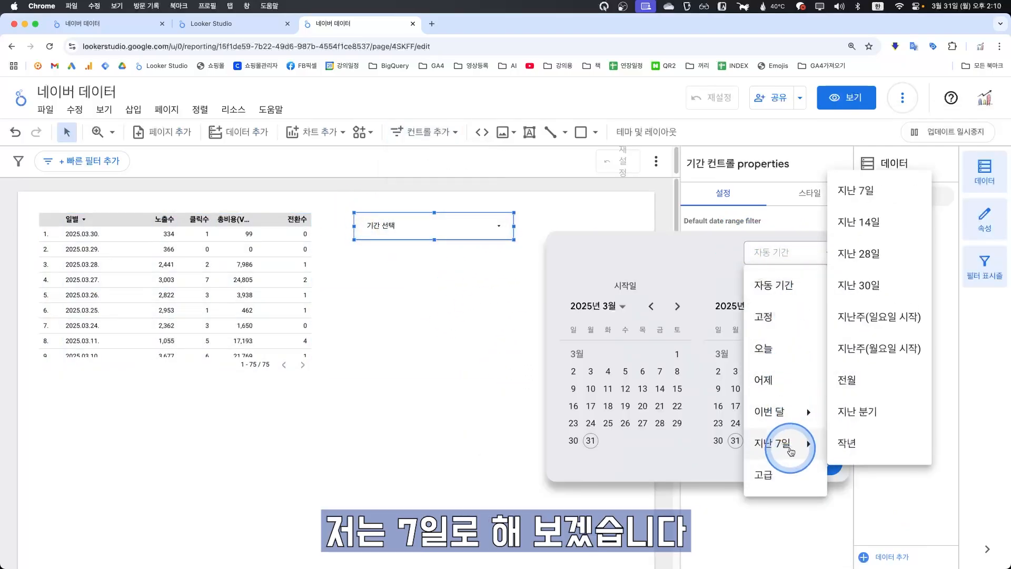
click(869, 191)
click(822, 464)
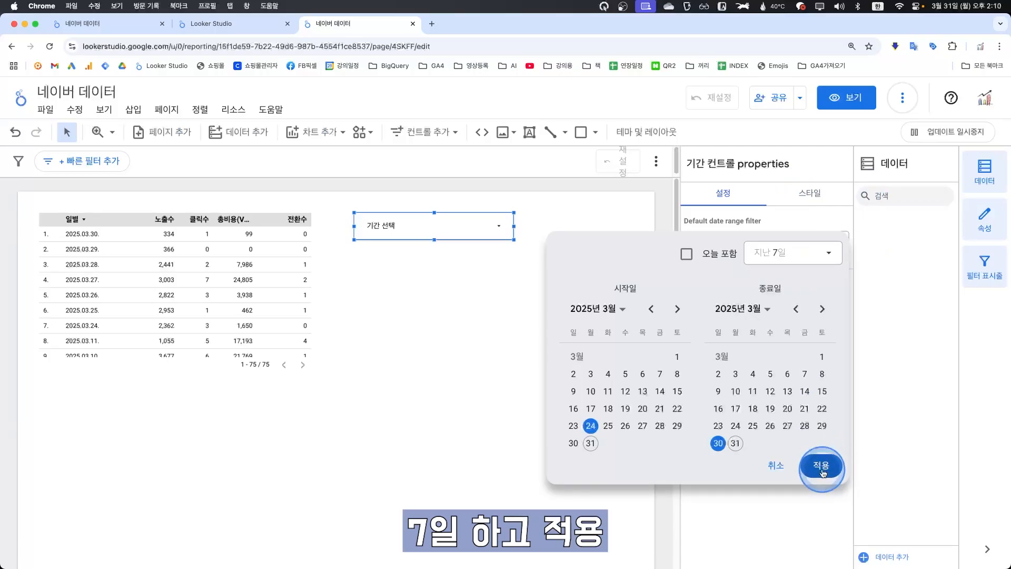
- Examine the dates listed in the table against the period selected in the date range control
click(546, 350)
click(283, 309)
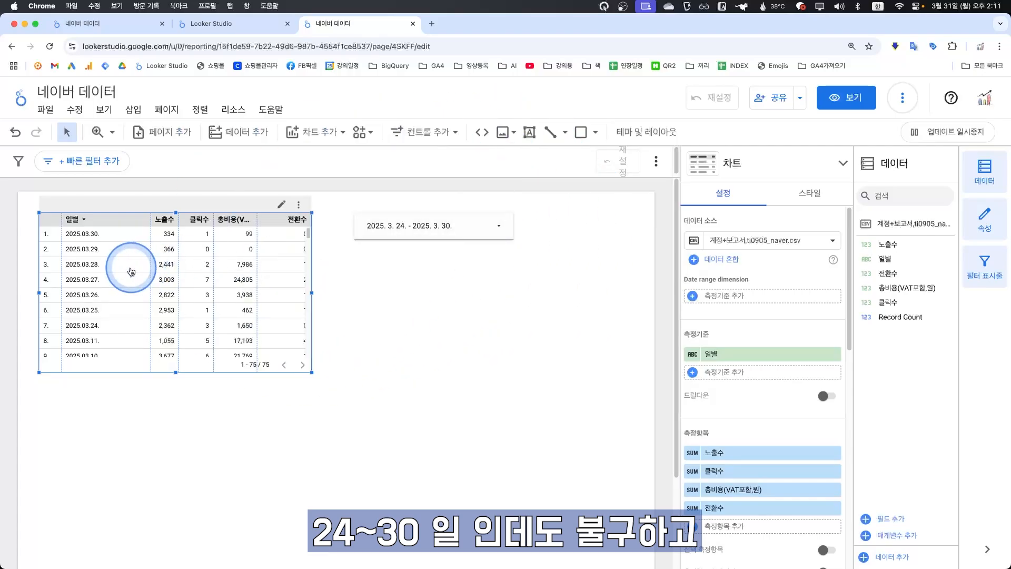
scroll(96, 300, down, 3)
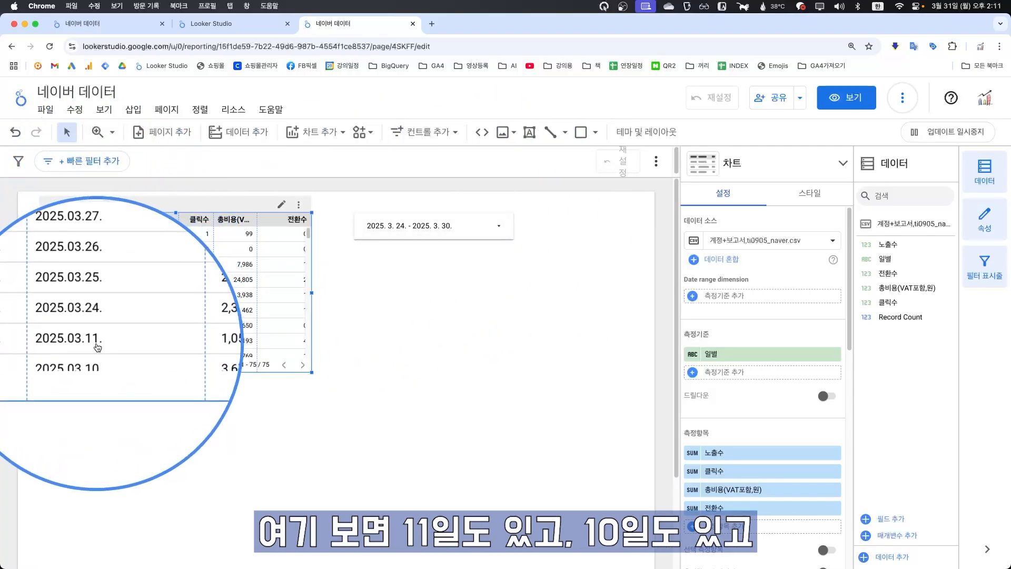
scroll(205, 325, down, 10)
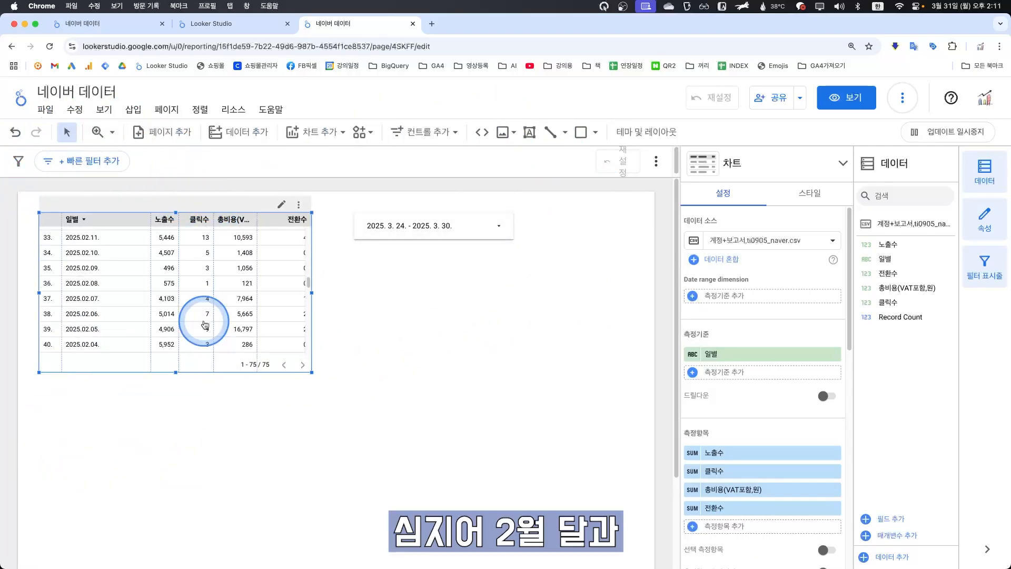
click(370, 323)
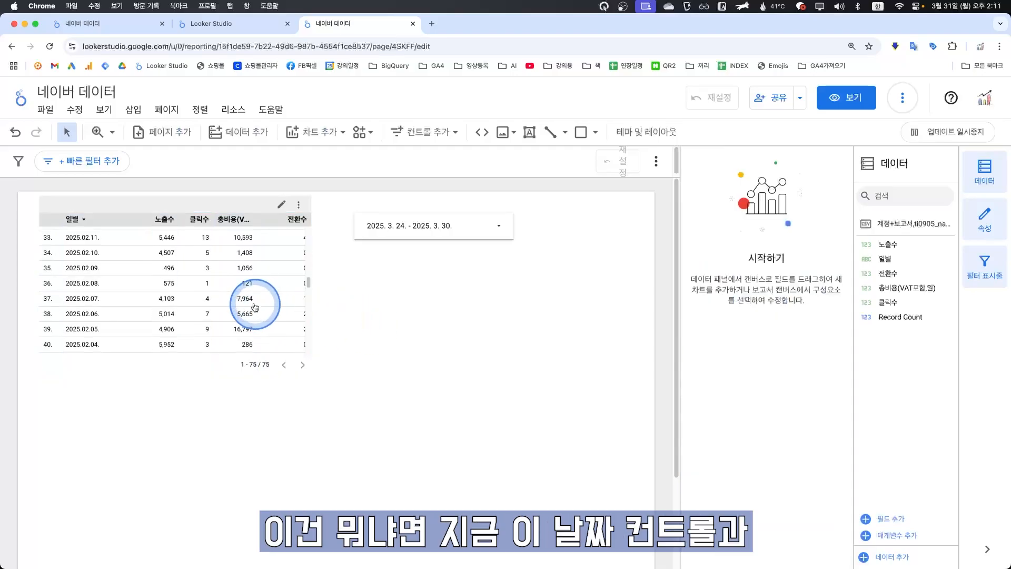
- Set the table's date range dimension to a calculated field named new날짜 with the formula PARSE_DATE("%Y.%m.%d.",일별)
click(234, 322)
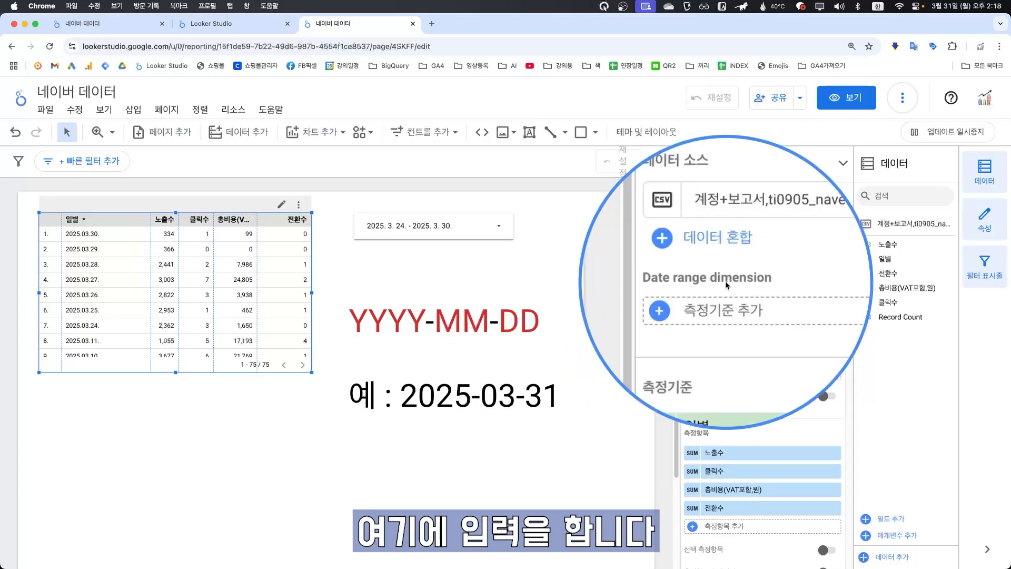
click(731, 298)
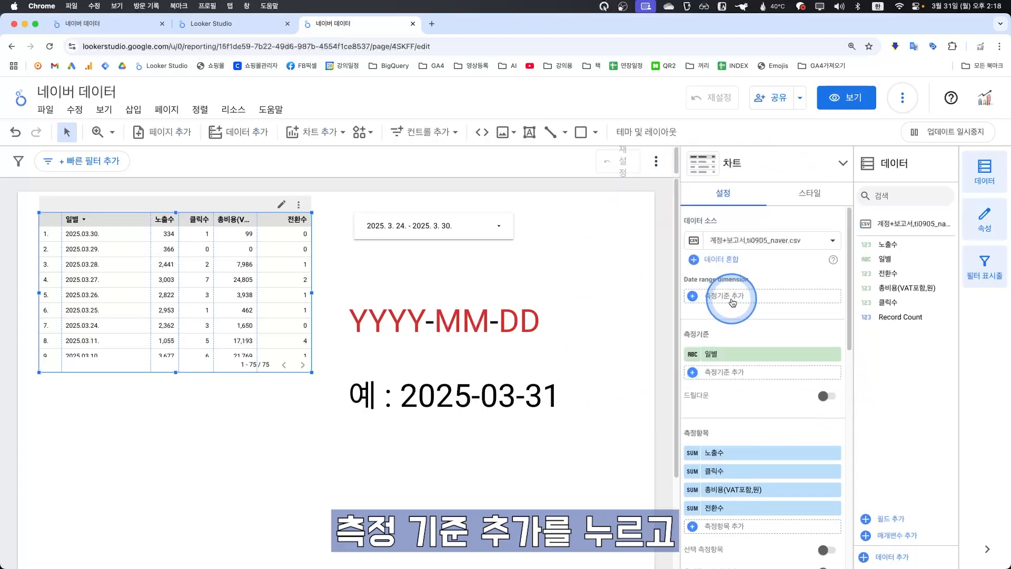
click(754, 448)
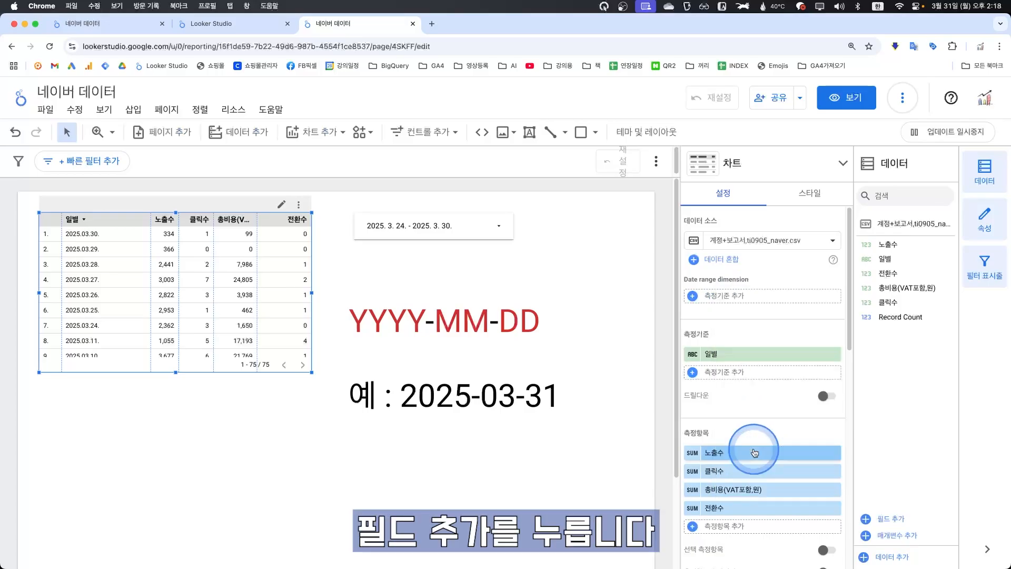
text(new날짜)
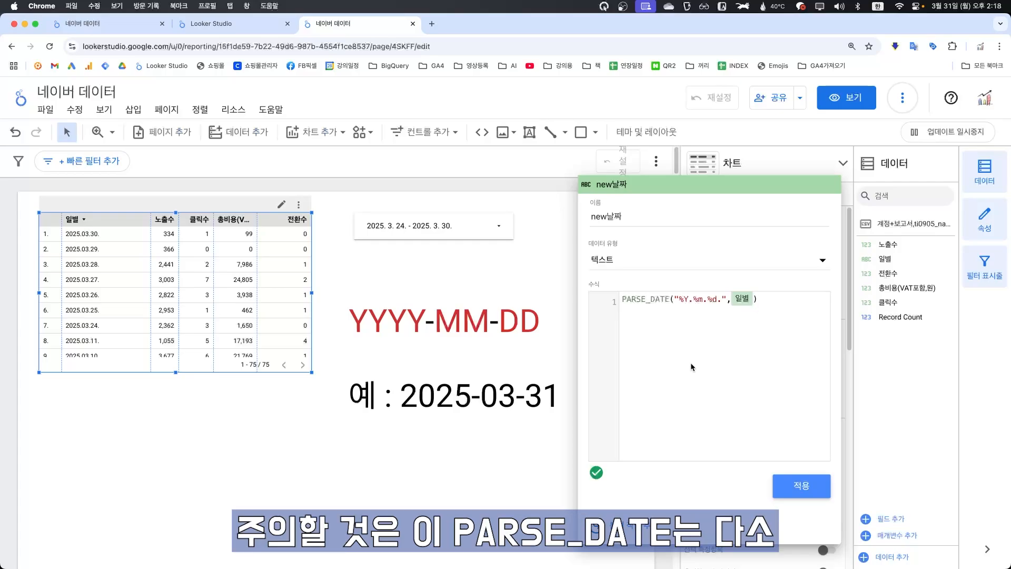
drag(676, 300, 750, 305)
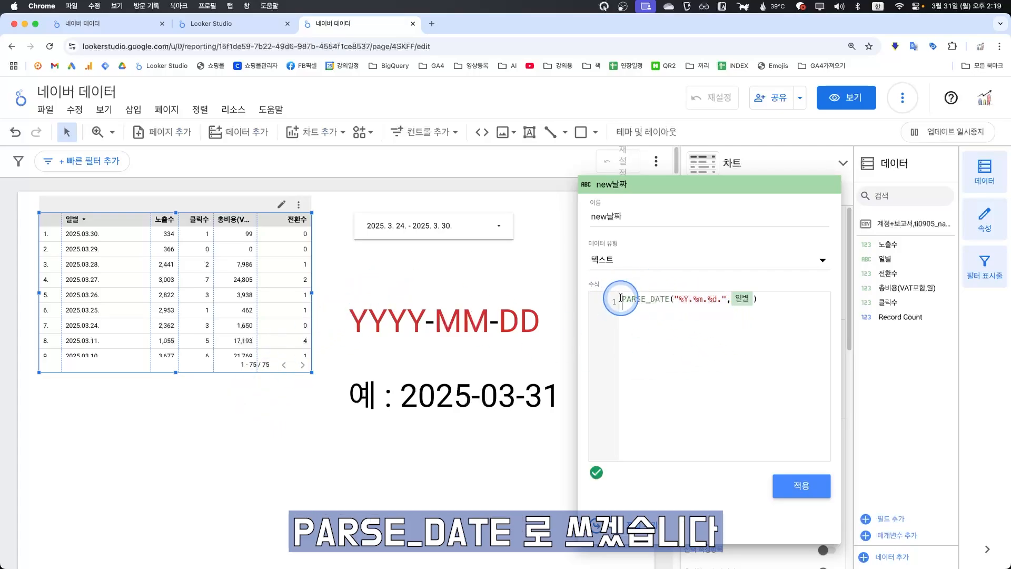
click(804, 493)
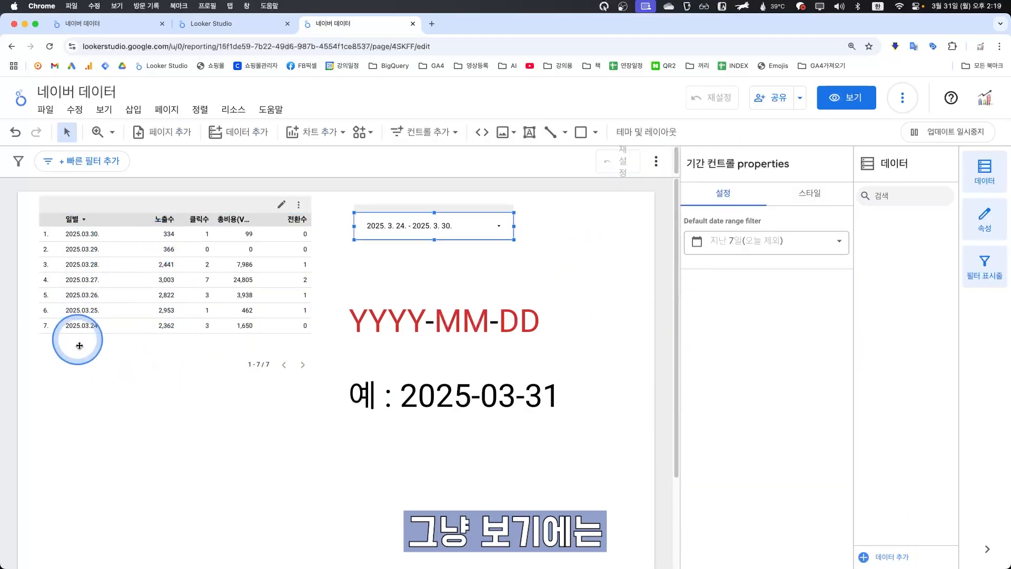
- Switch the date range control's period to the last 30 days (지난 30일) and check the dates listed in the table
click(463, 226)
click(478, 233)
click(491, 264)
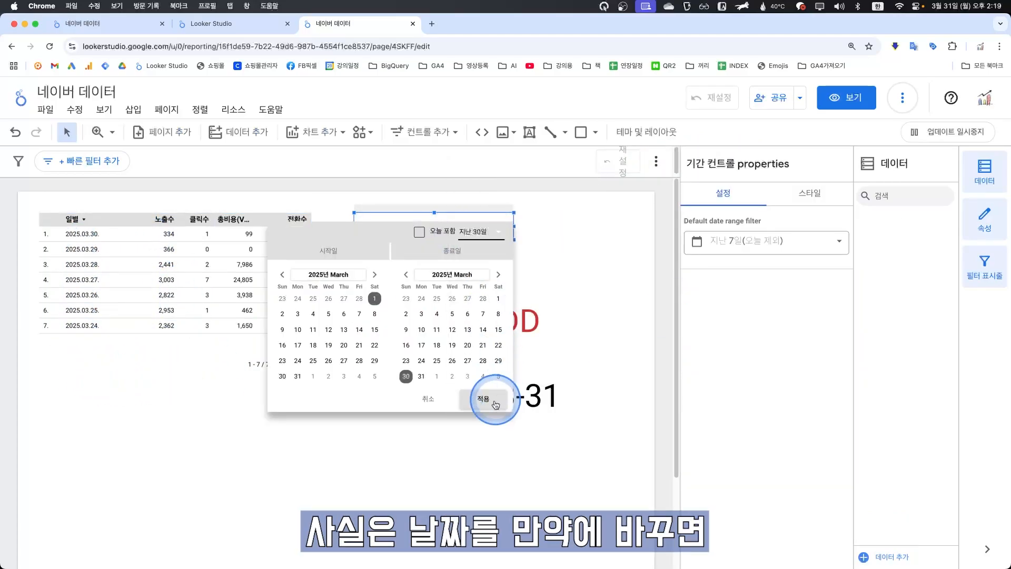
click(482, 399)
scroll(131, 287, down, 5)
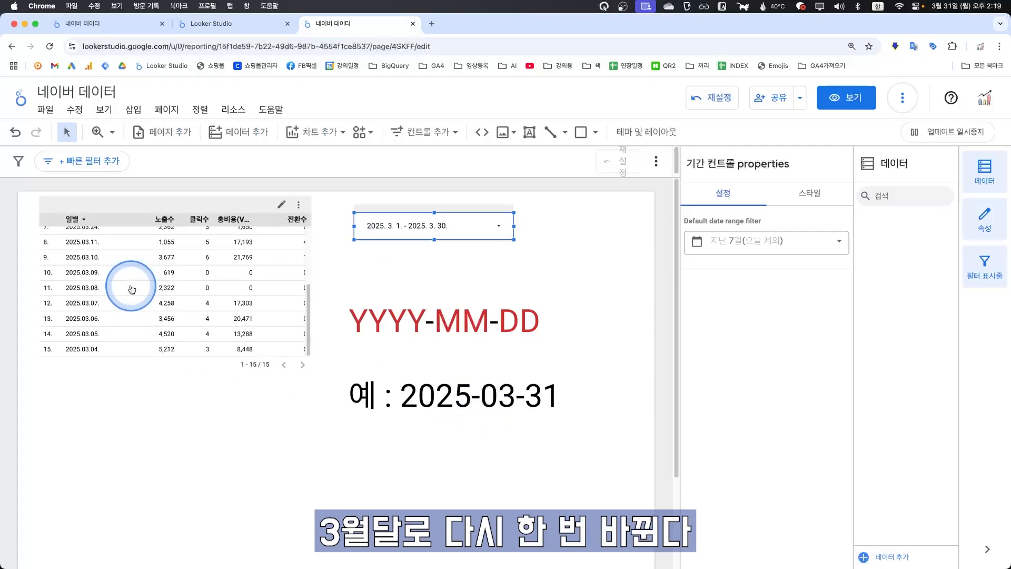
scroll(133, 290, up, 5)
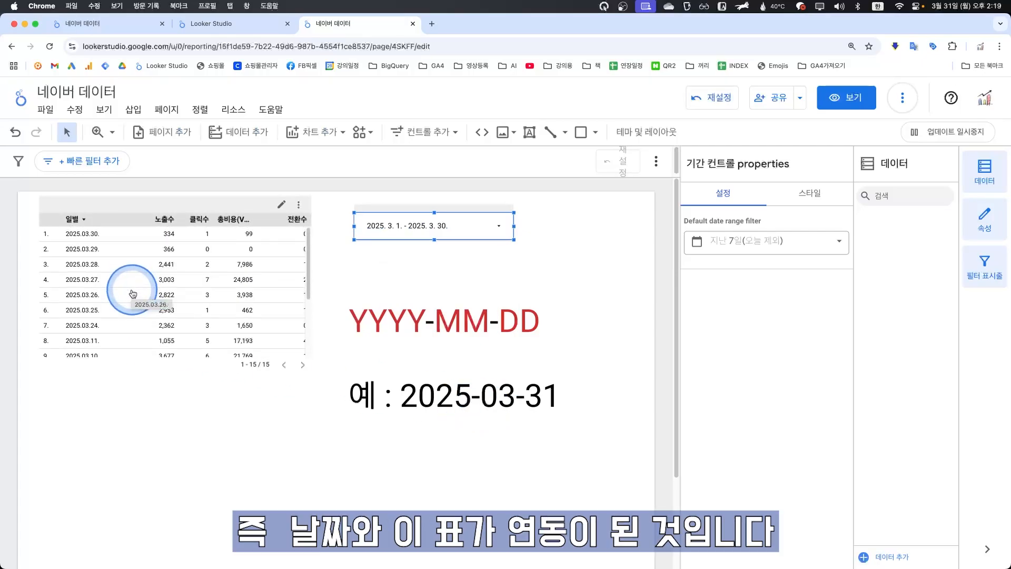
click(202, 532)
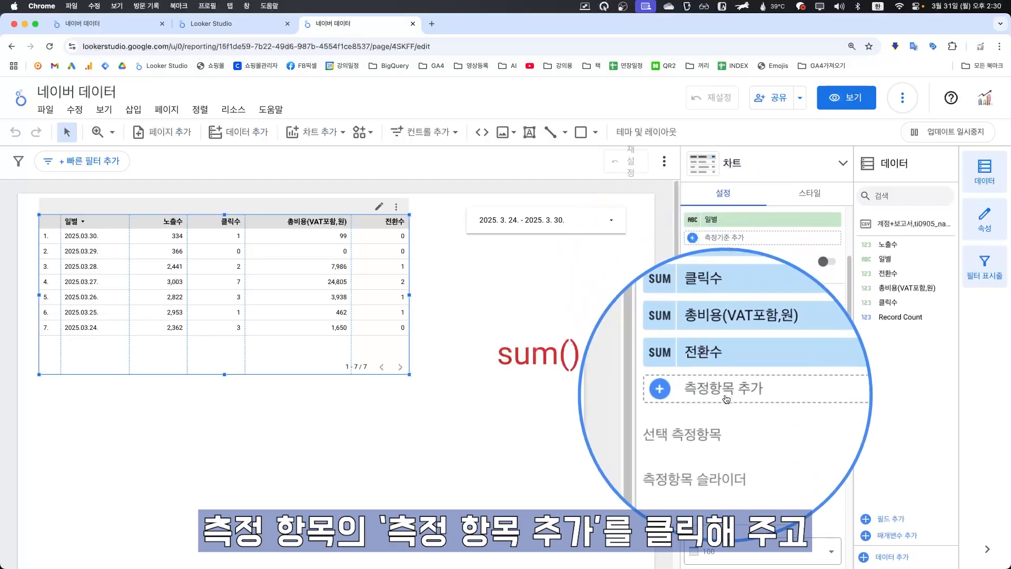
- Create a calculated metric for the table named 클릭당비용 with the formula 총비용(VAT포함,원)/클릭수
click(727, 399)
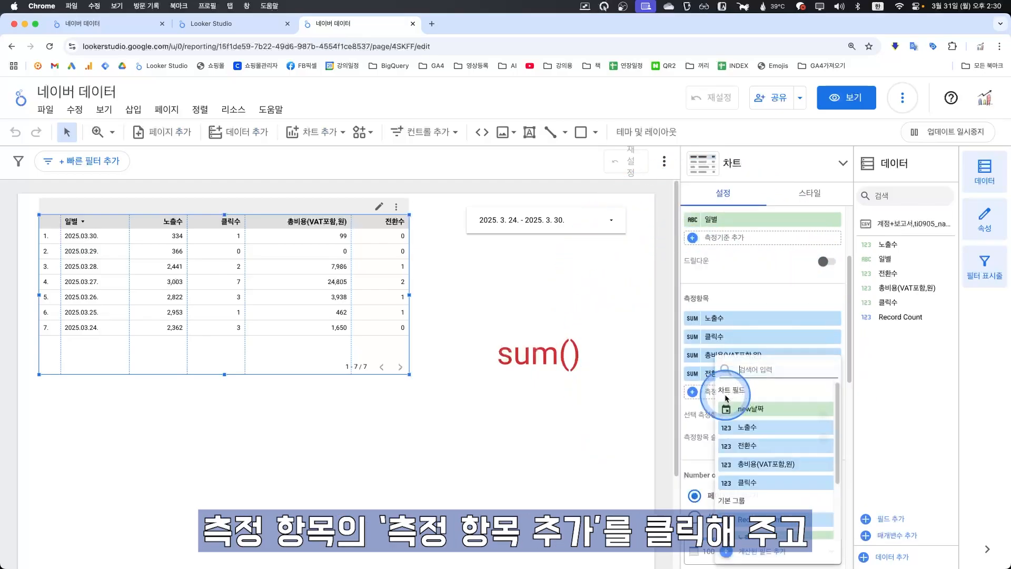
click(756, 551)
text(클릭당비용)
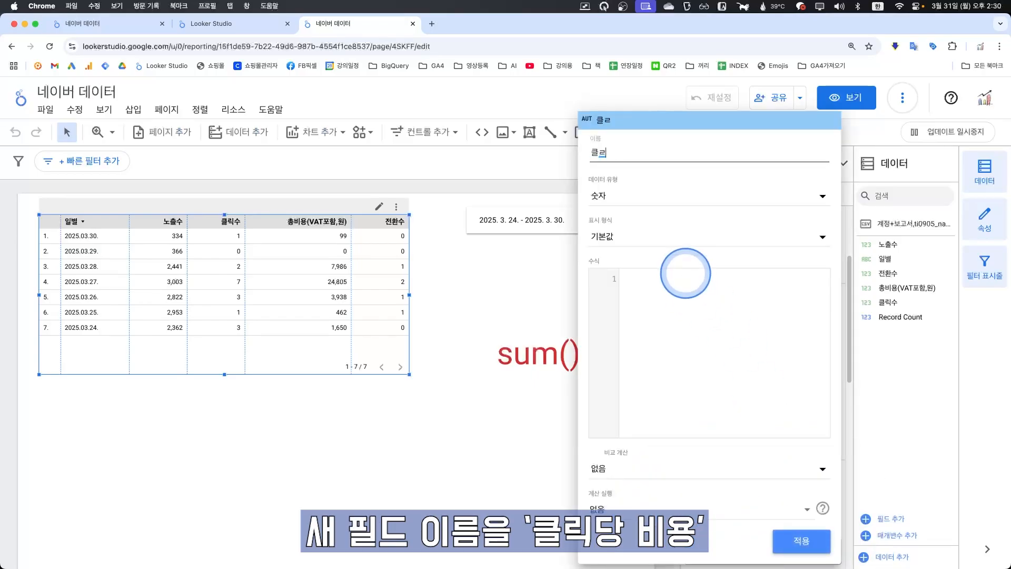
click(686, 315)
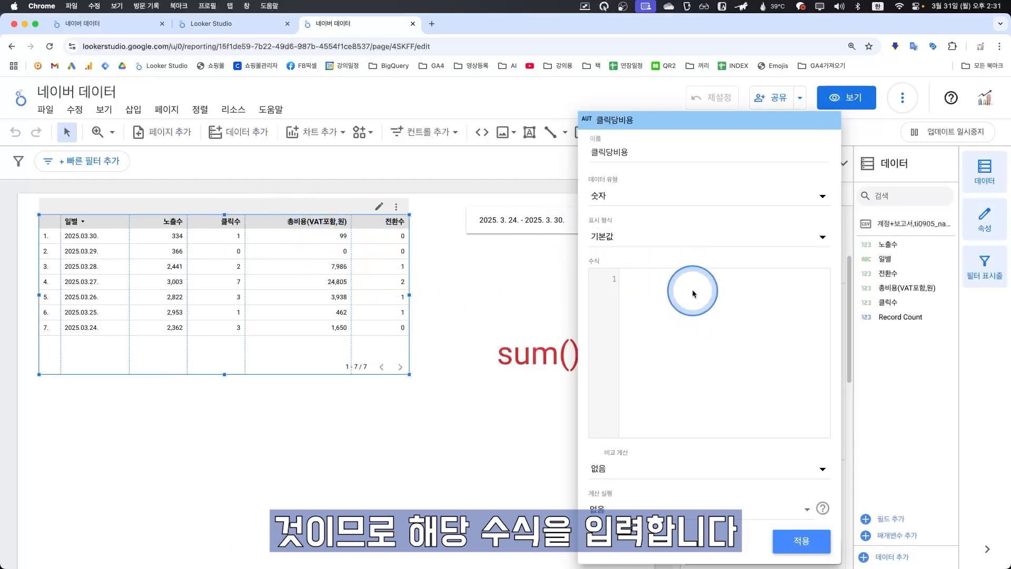
text(총)
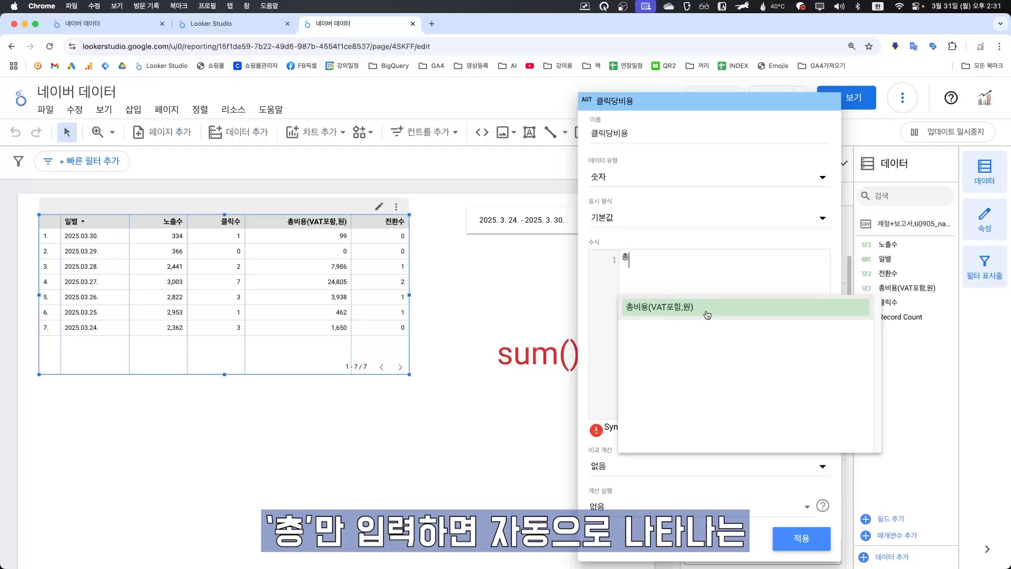
click(702, 314)
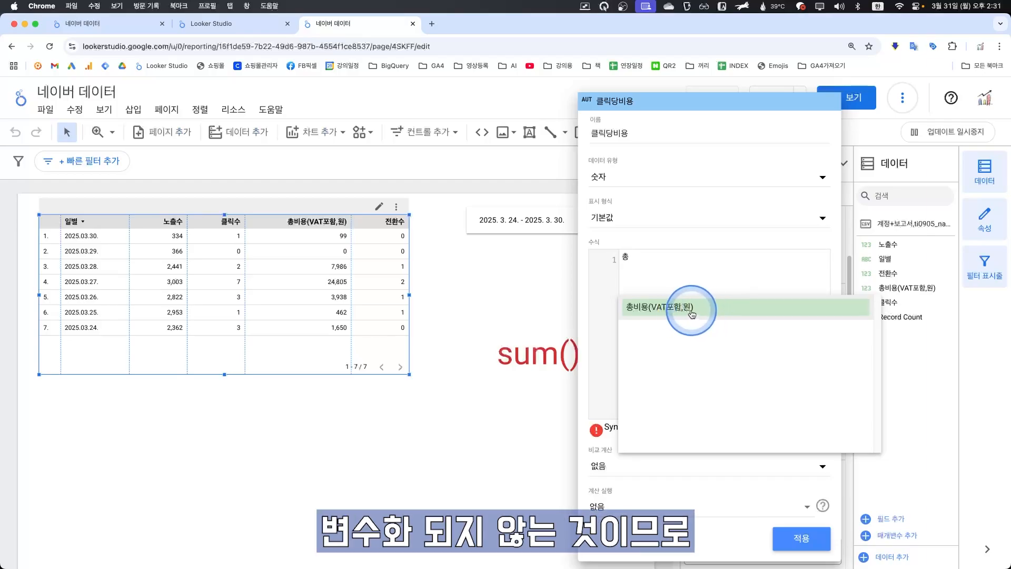
click(693, 312)
text(/)
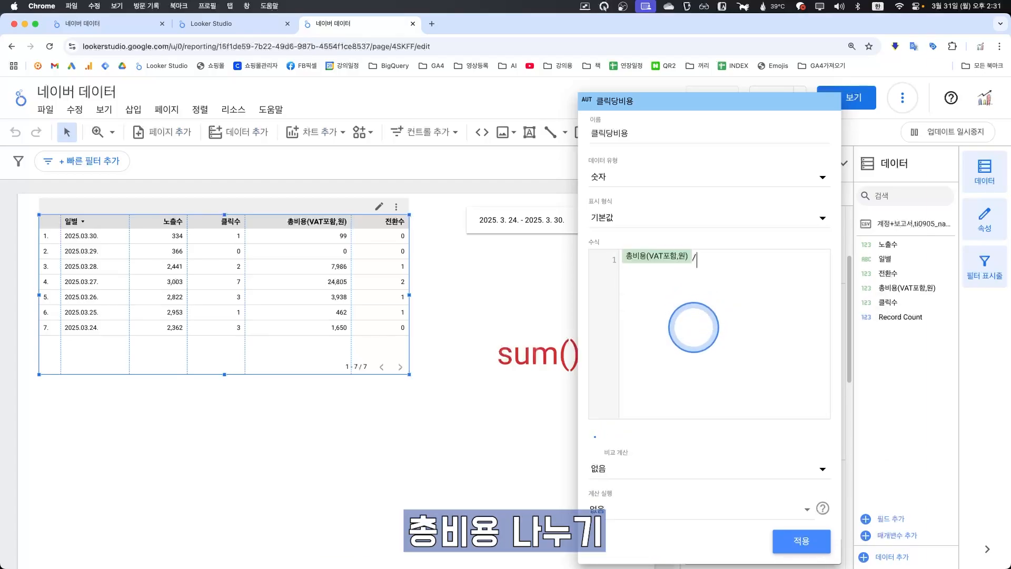
text( ㅋㅡㄹ)
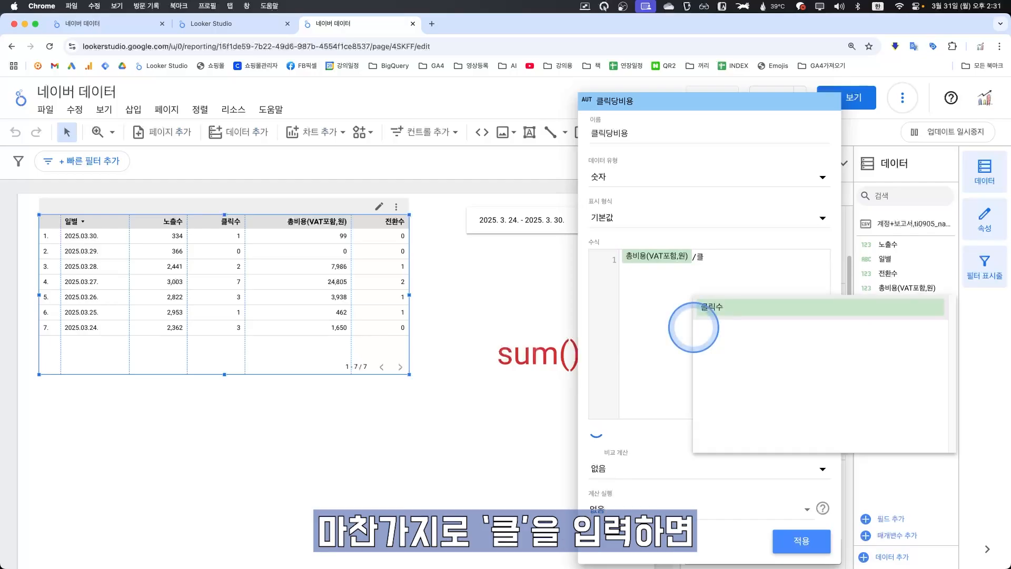
click(744, 315)
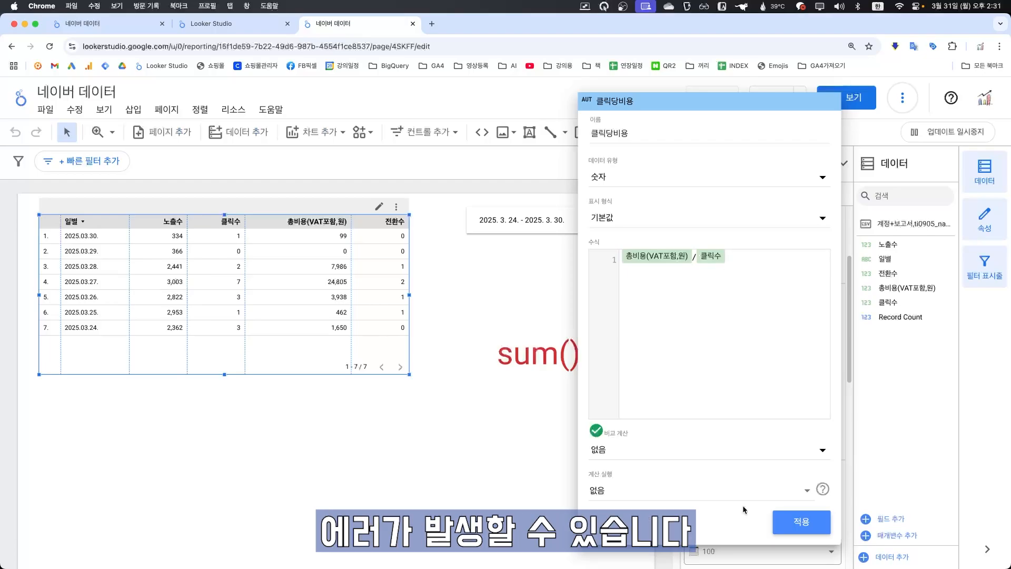
- Rewrite the 클릭당비용 formula as SUM(총비용(VAT포함,원))/SUM(클릭수), apply it and close the field editor
key(BackSpace)
key(BackSpace)
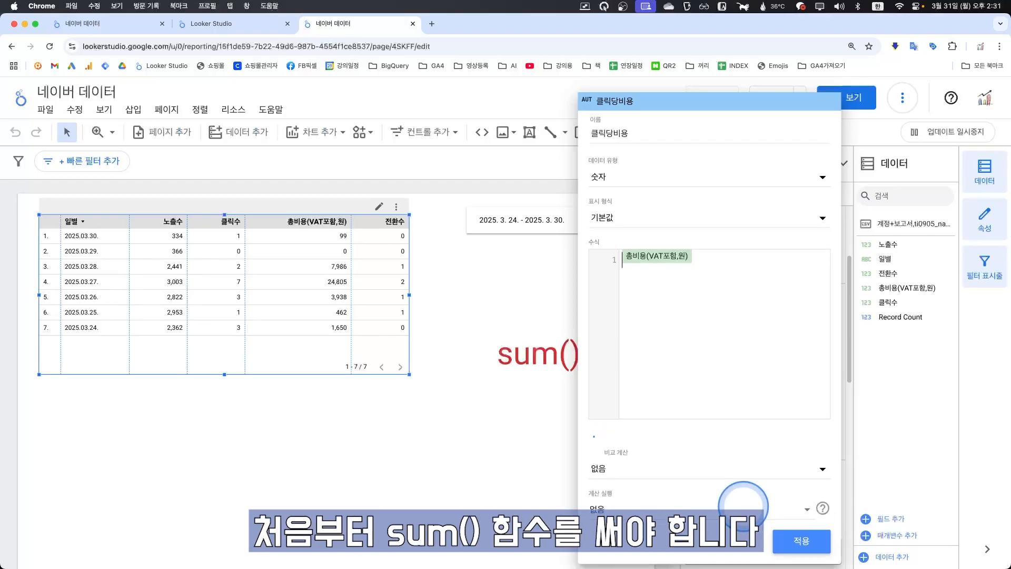
key(Home)
text(sum()
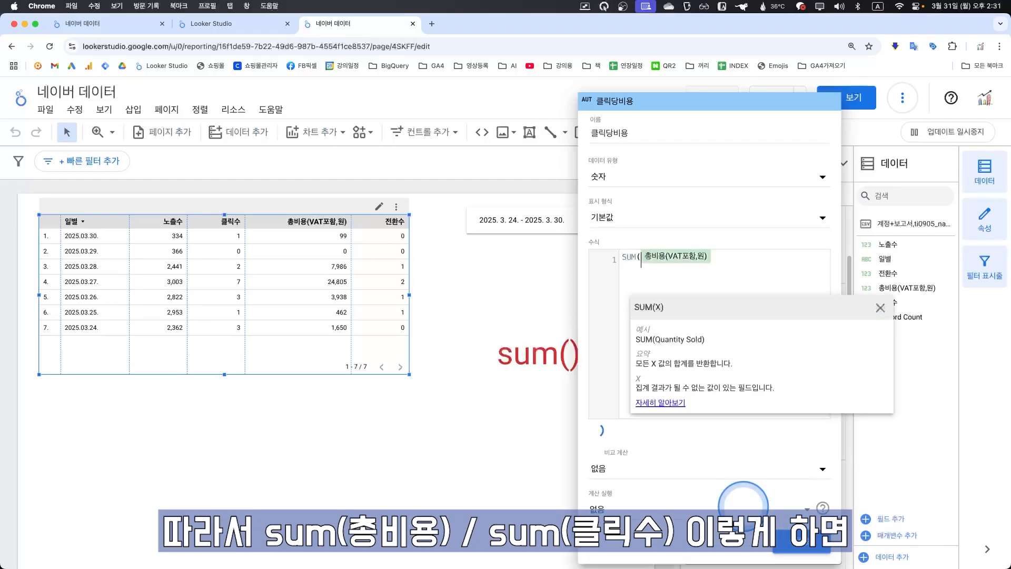
key(End)
text()/sum(클)
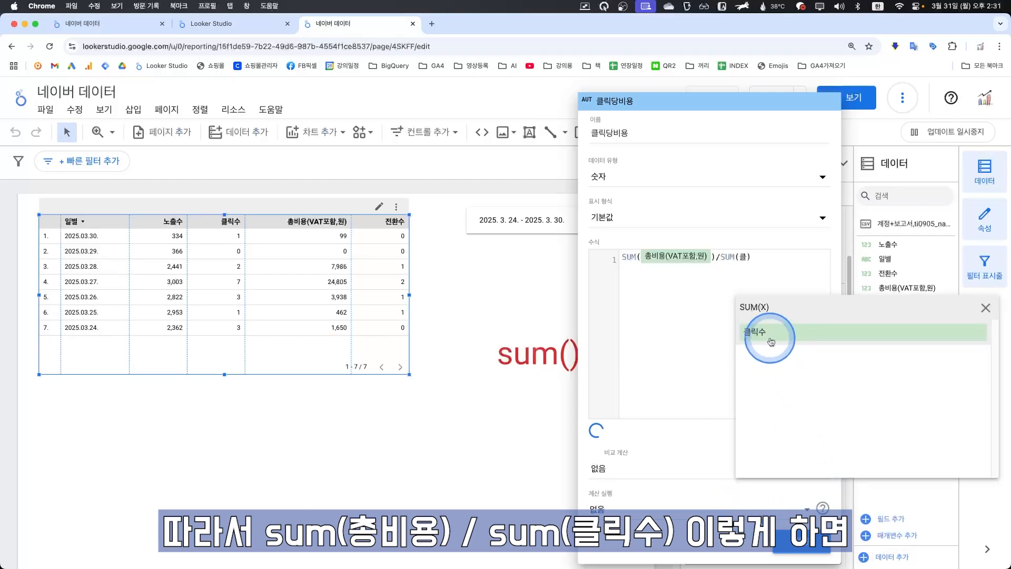
click(770, 336)
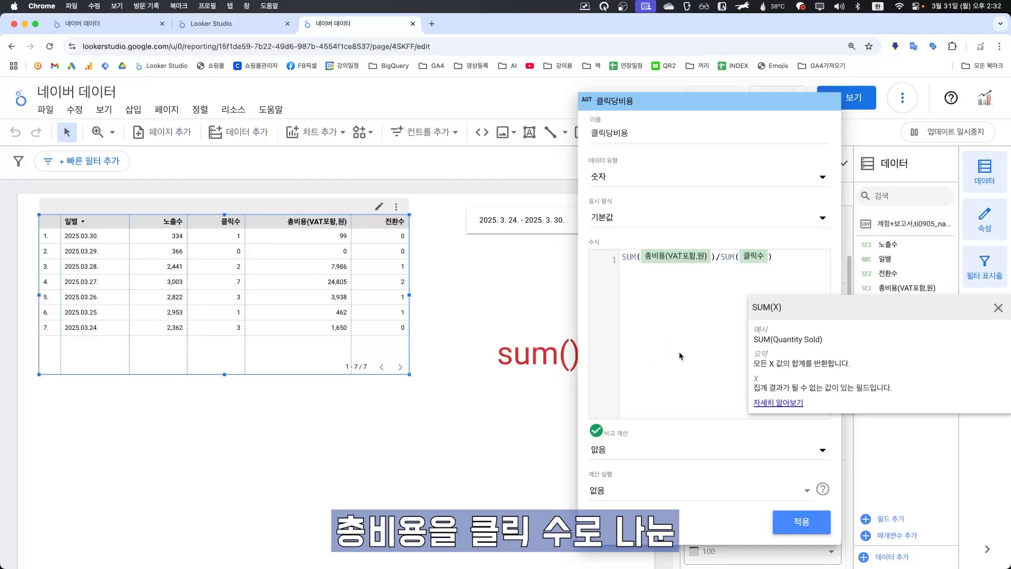
click(805, 522)
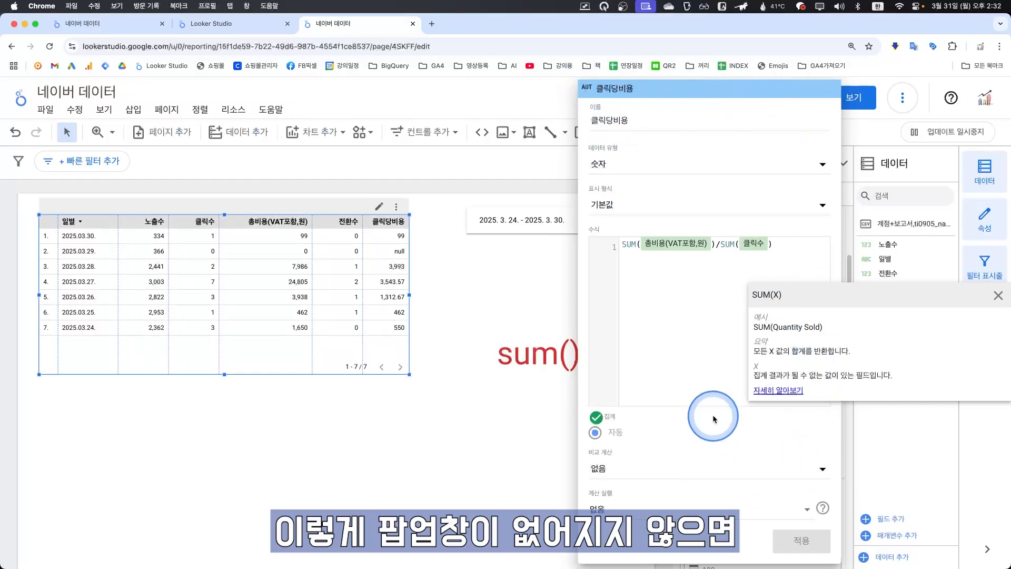
click(460, 292)
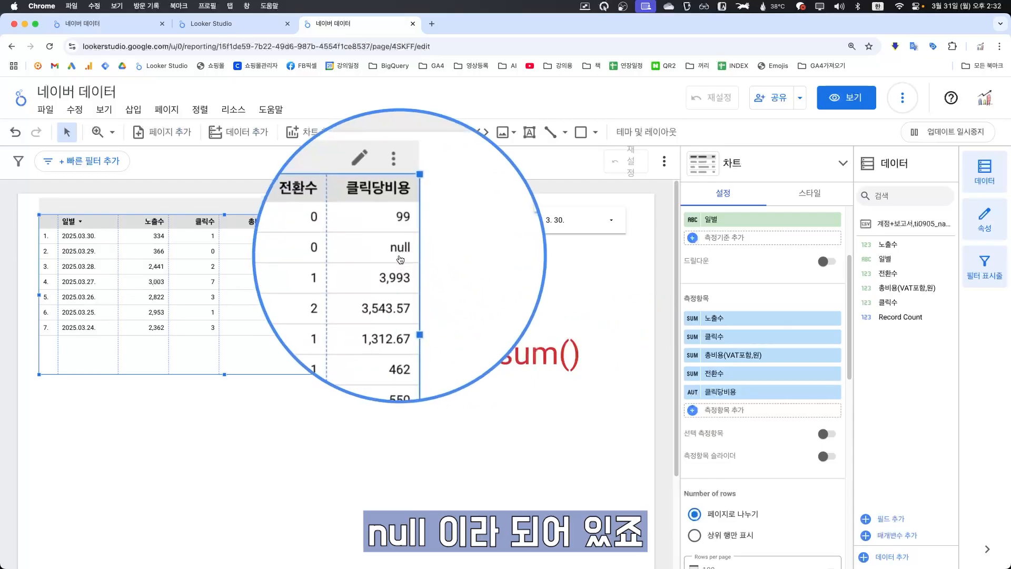
- Set the table's missing data style to show 0 ('0' 표시)
click(809, 193)
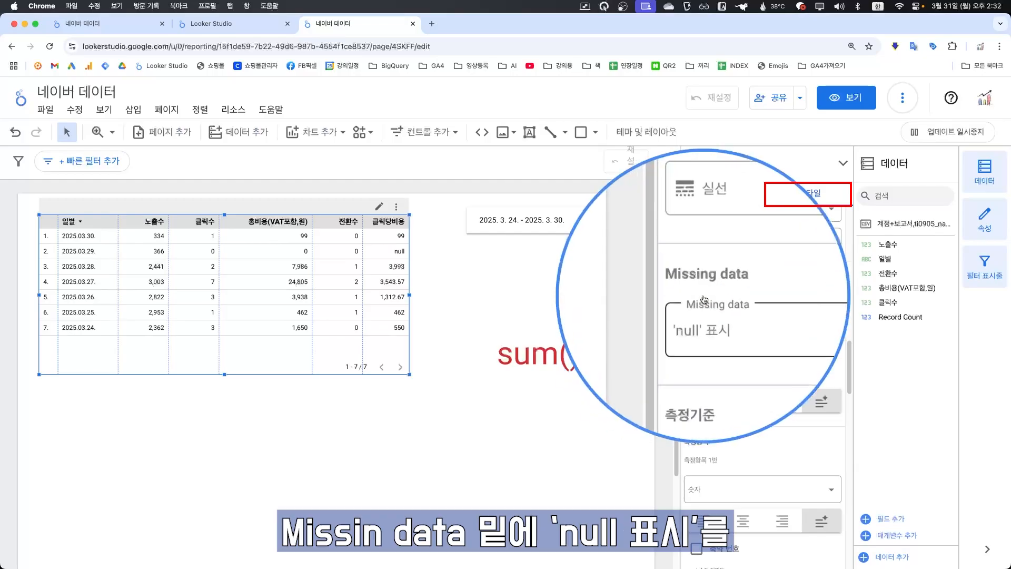
click(720, 314)
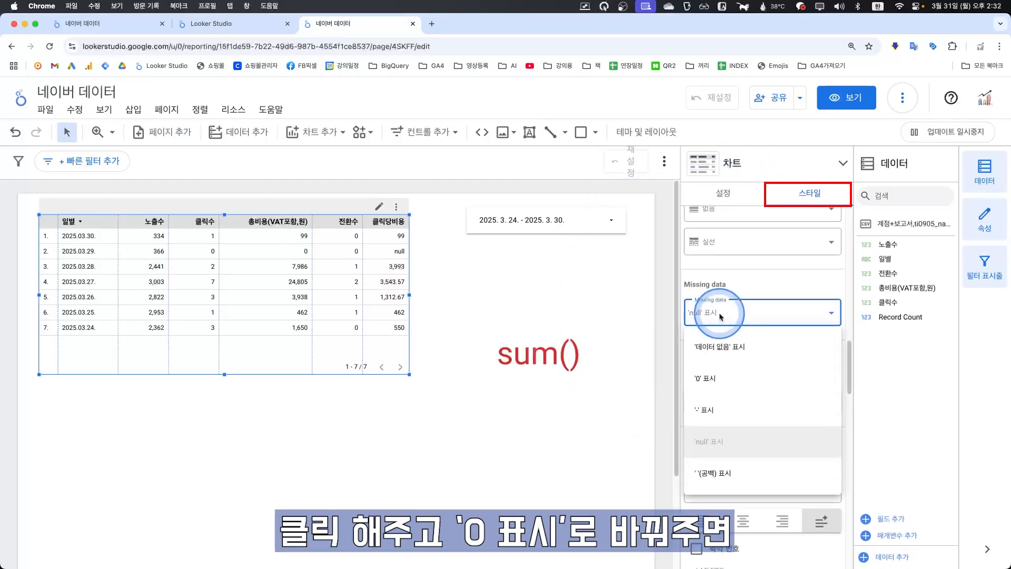
click(705, 379)
click(496, 316)
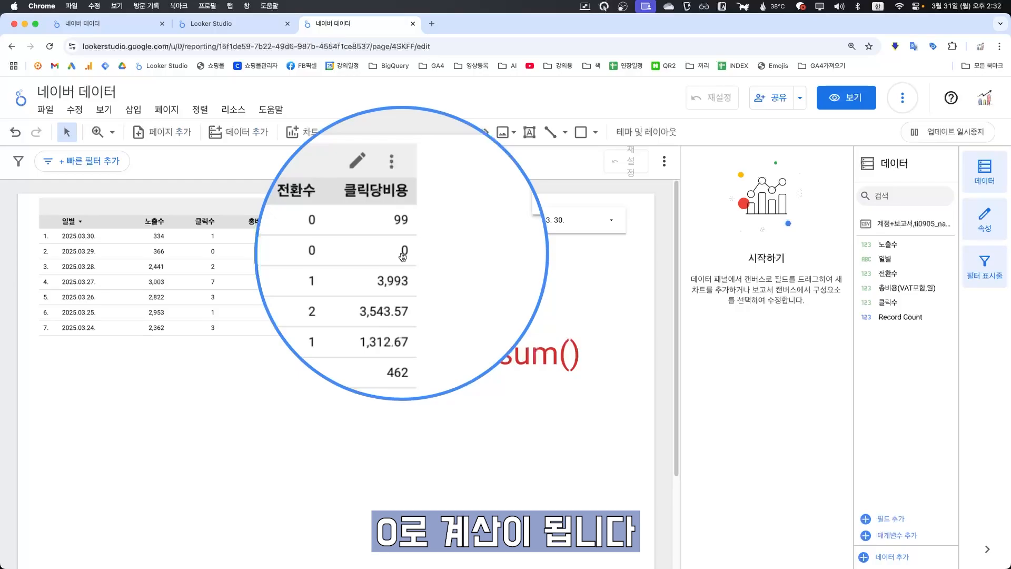
- Start a new calculated metric for the table and name it 전환당비용
click(403, 254)
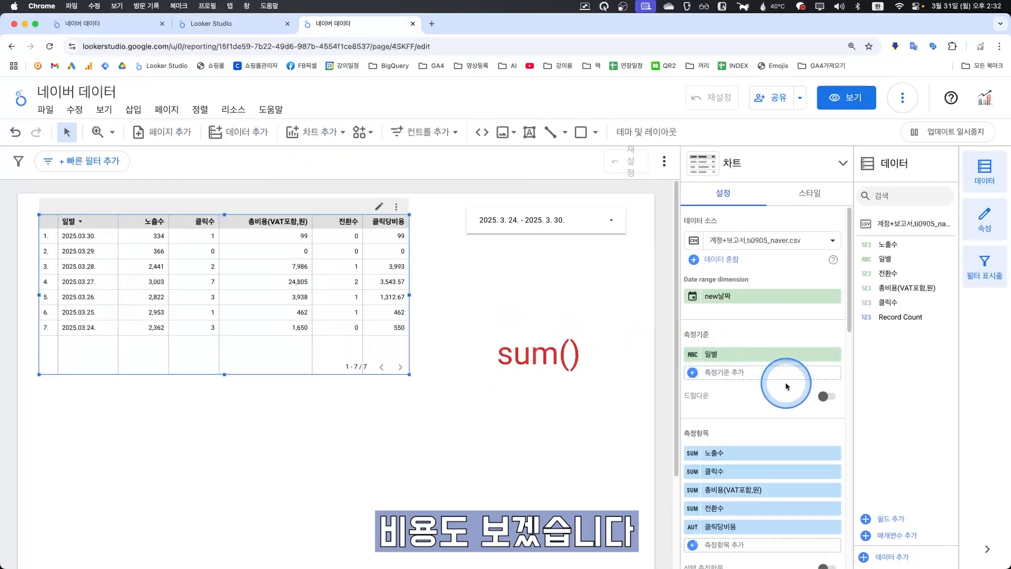
scroll(769, 400, down, 2)
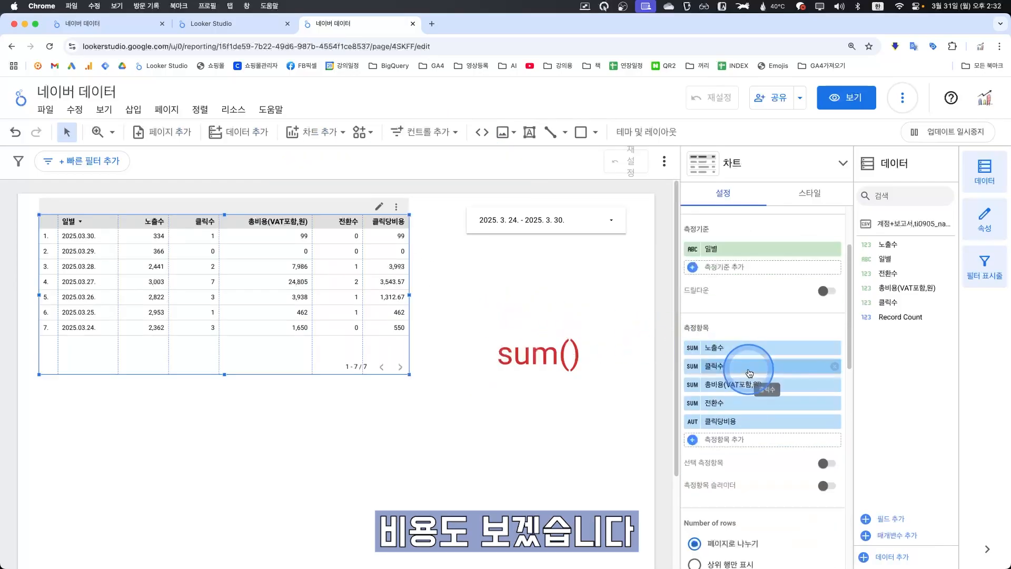
click(723, 441)
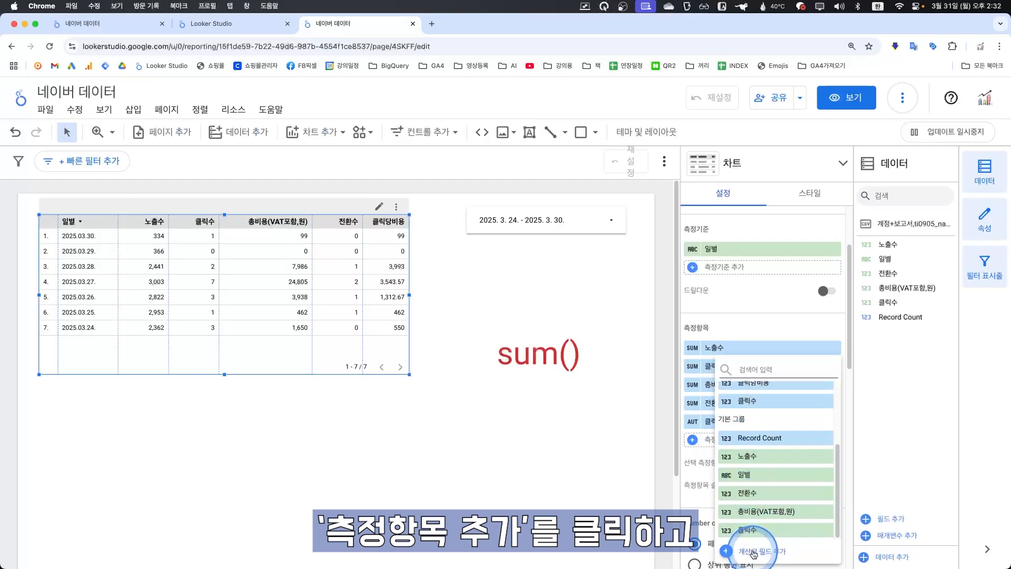
click(754, 553)
text(전환대)
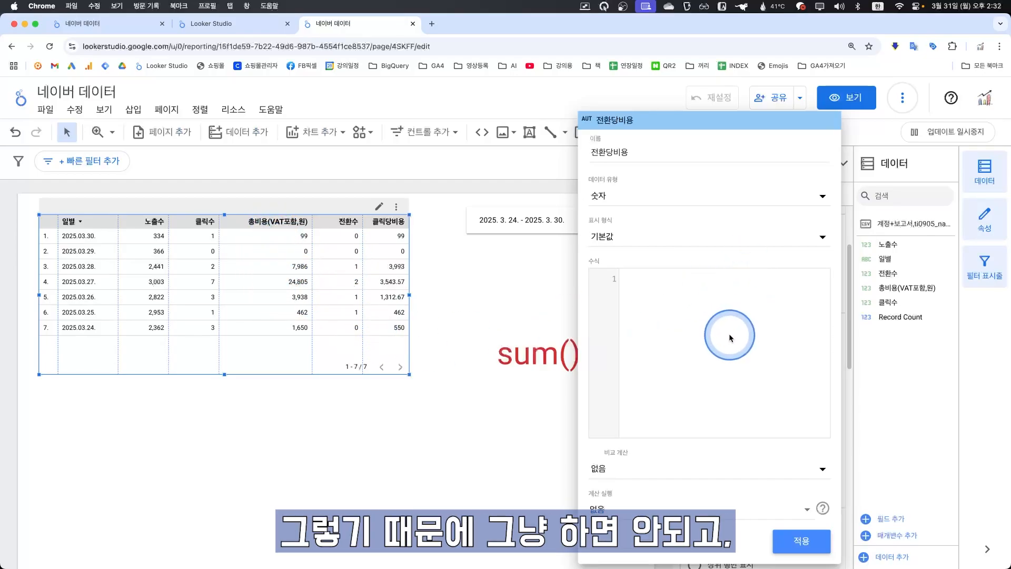
- Enter the formula SUM(총비용(VAT포함,원))/SUM(전환수) for 전환당비용, apply it and close the field editor
text(sum)
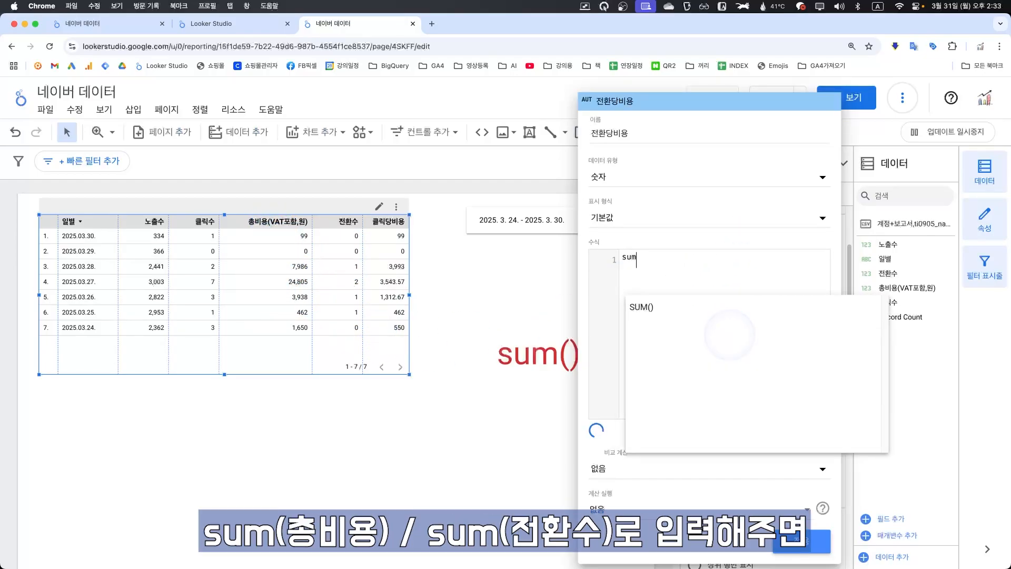
key(Return)
text(총비용)
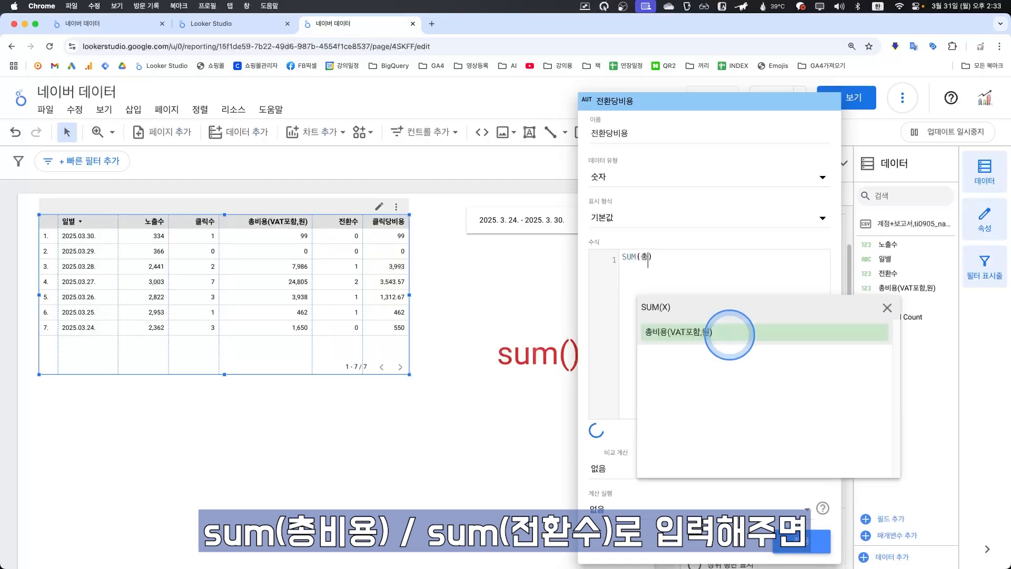
click(700, 340)
click(757, 264)
text(/)
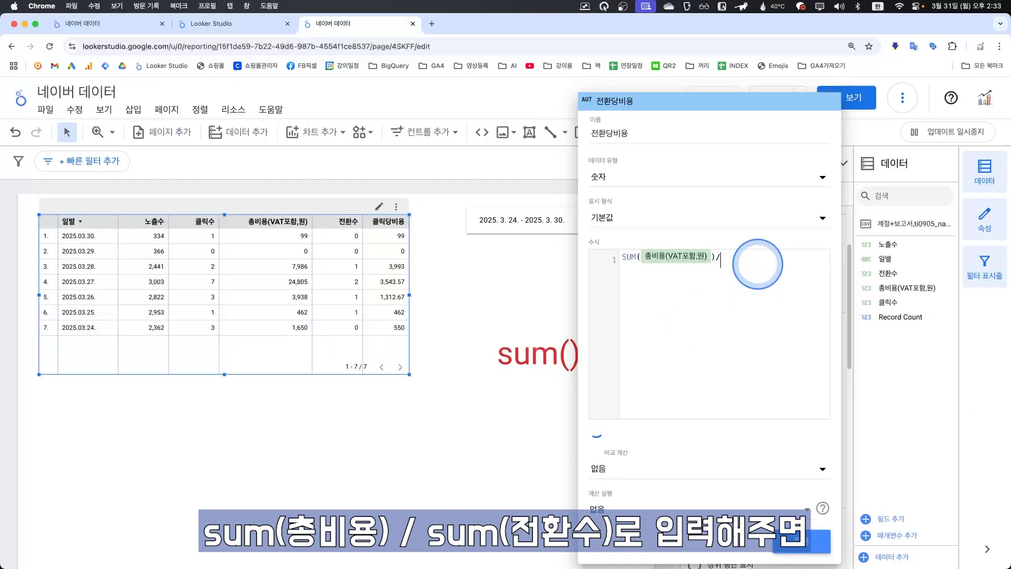
text(sum)
key(Return)
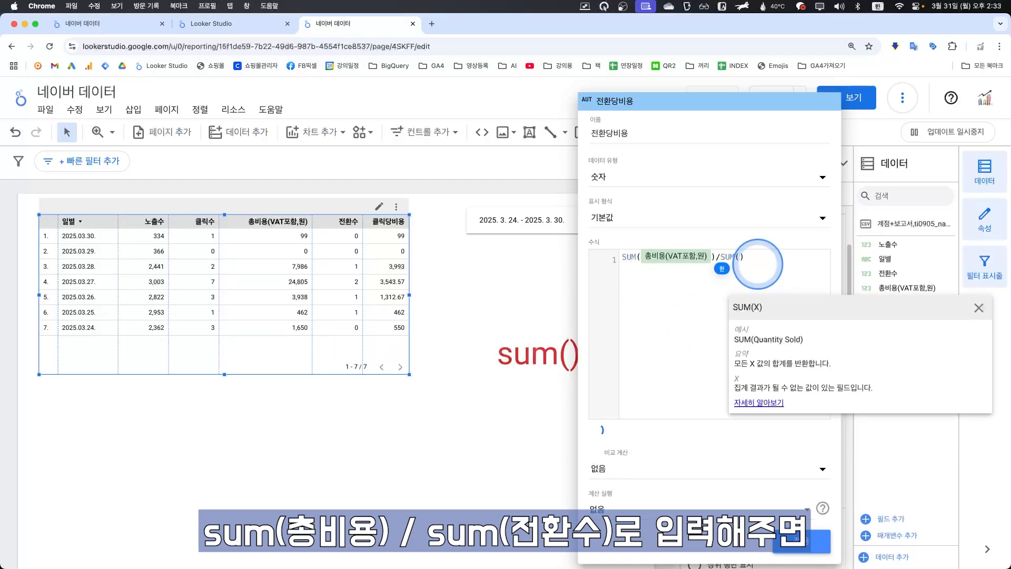
text(전)
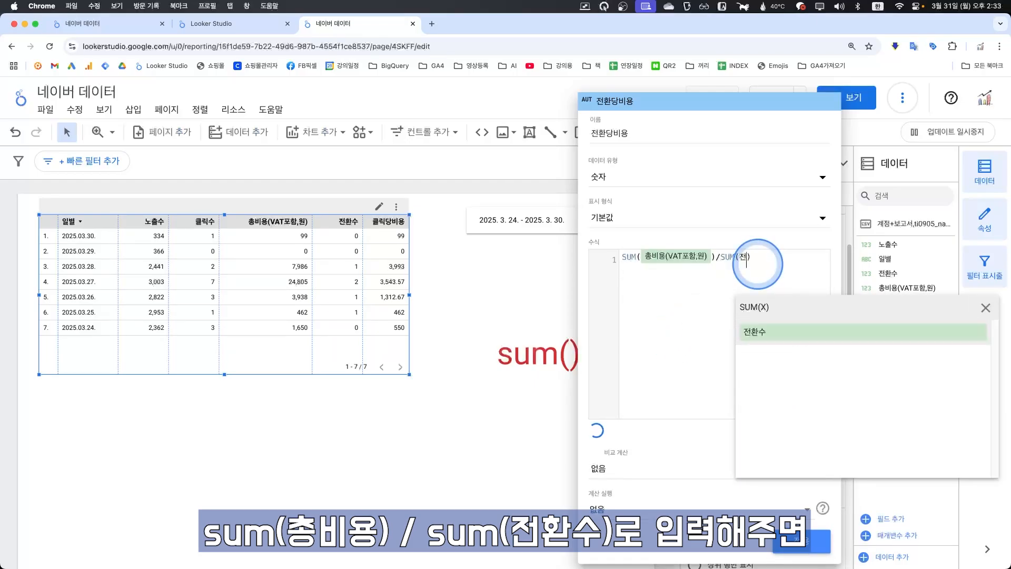
click(772, 343)
click(798, 266)
click(665, 266)
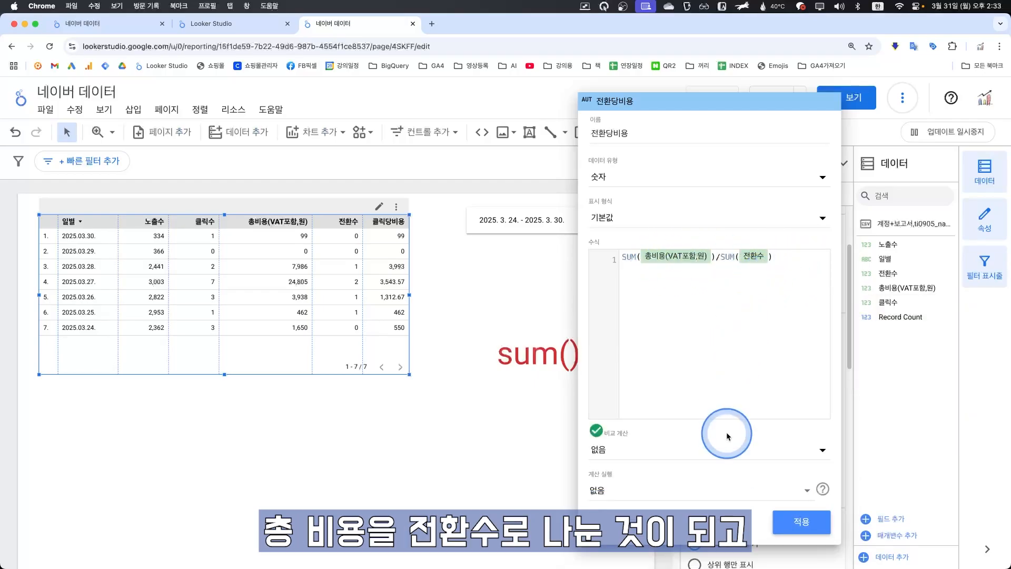
click(798, 520)
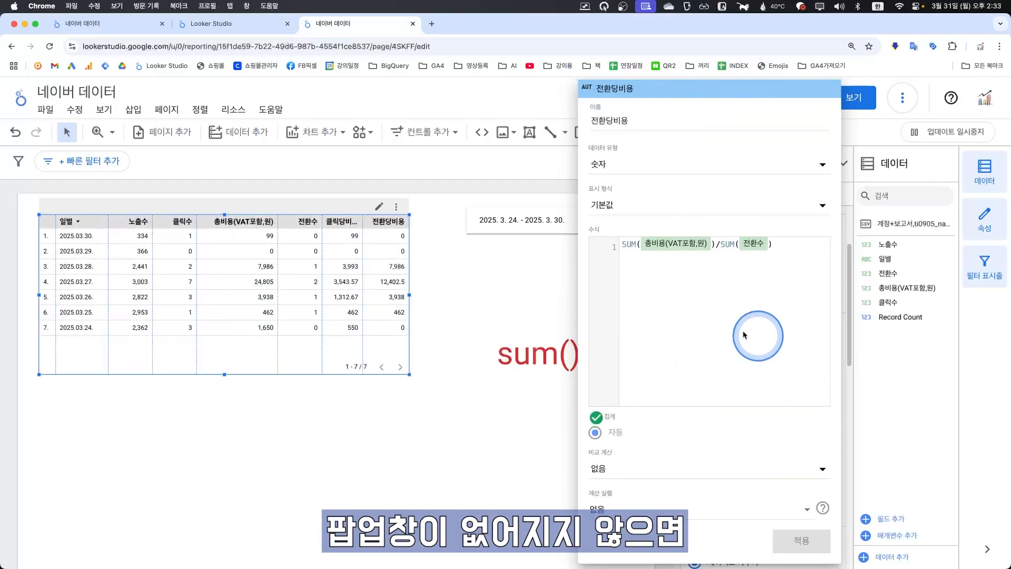
click(453, 279)
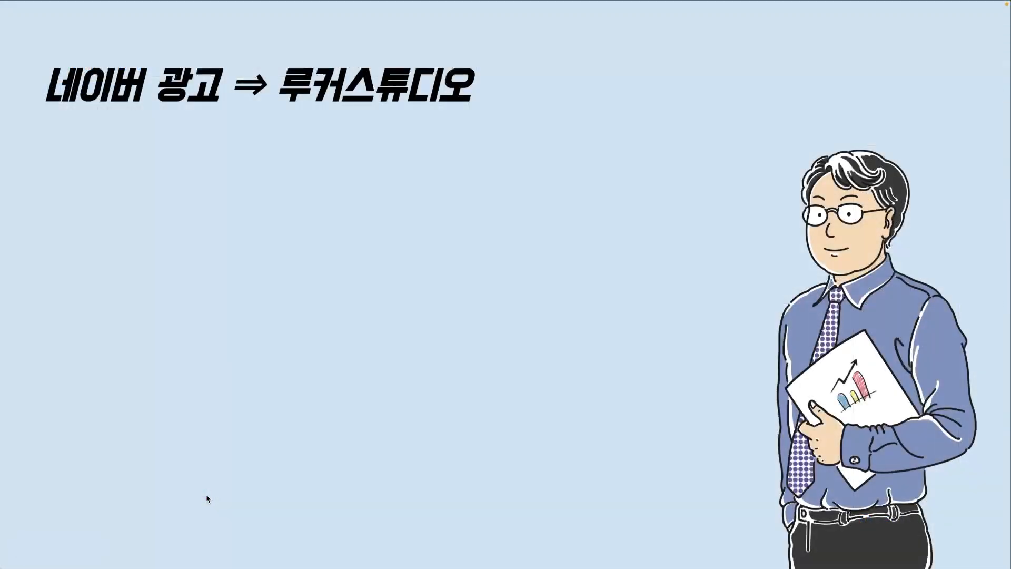
key(Right)
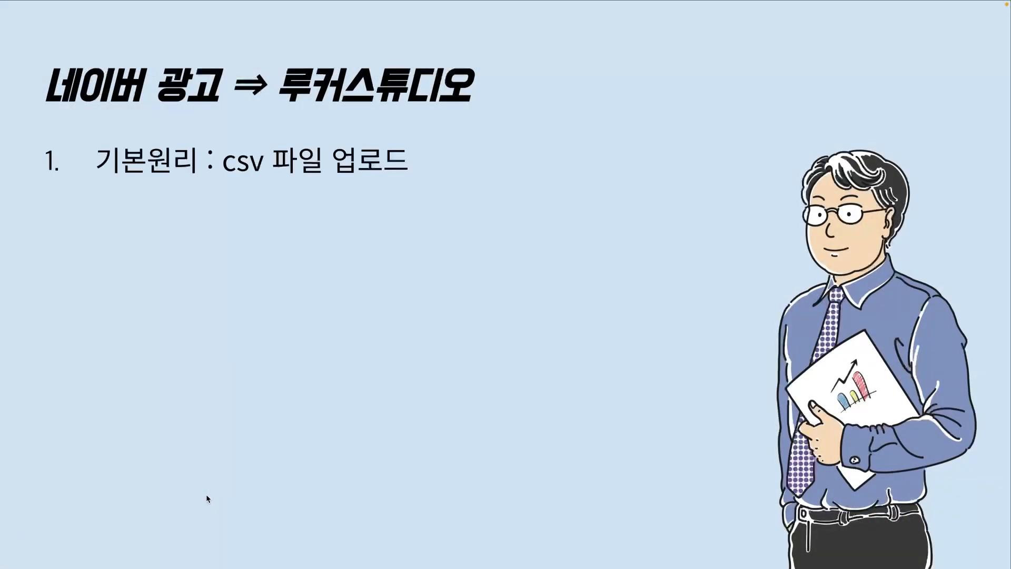